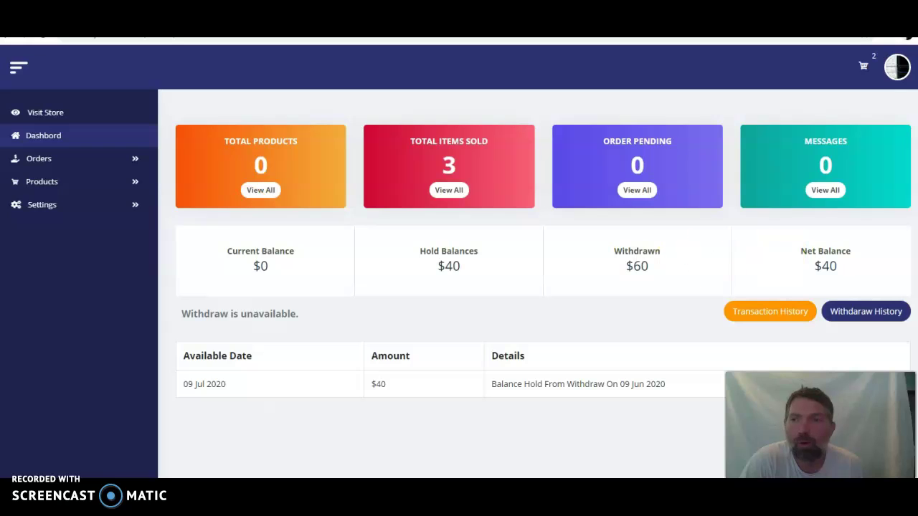
Step: Review the shop icon and banner pages in the store settings
left_click(53, 211)
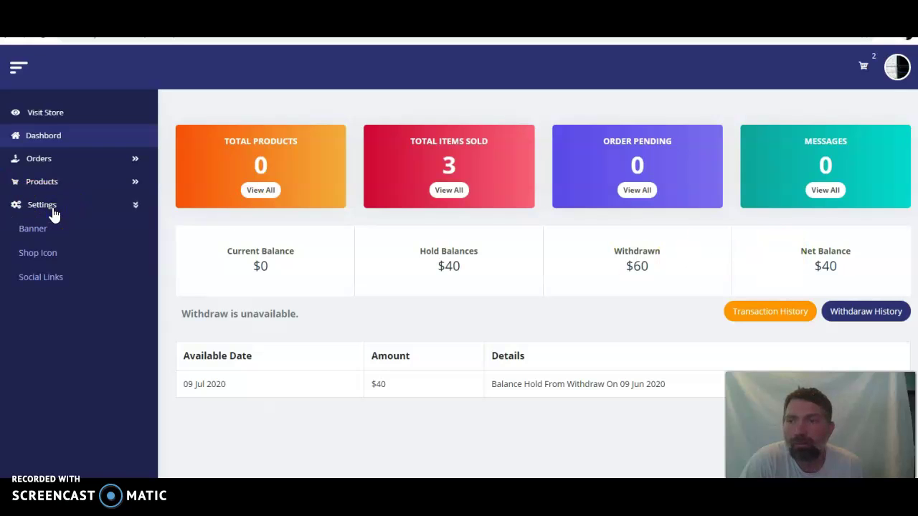
left_click(46, 257)
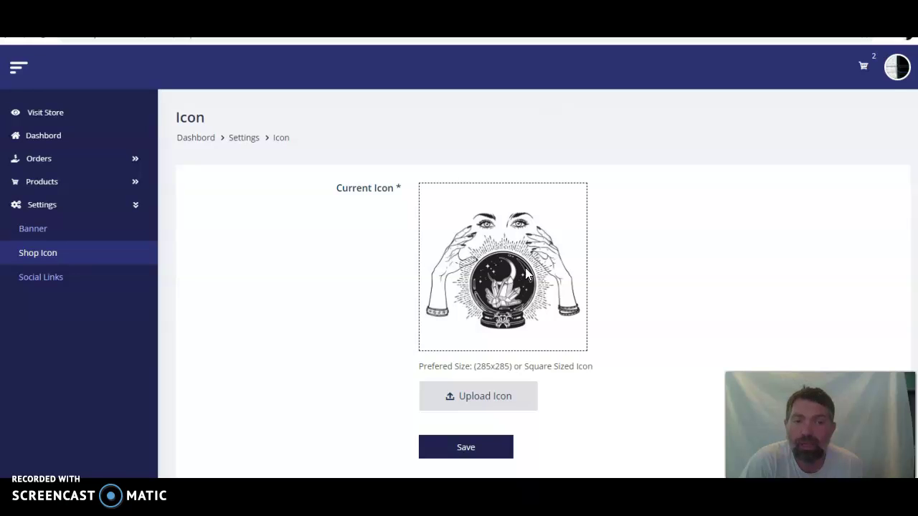
left_click(37, 231)
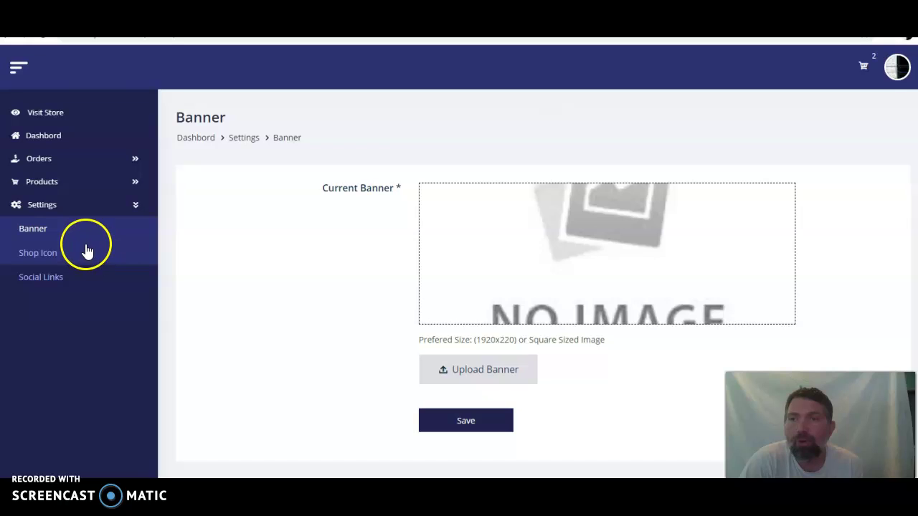
Step: Look over the blank form for a new thank you page, then return to the list of thank you pages
left_click(41, 182)
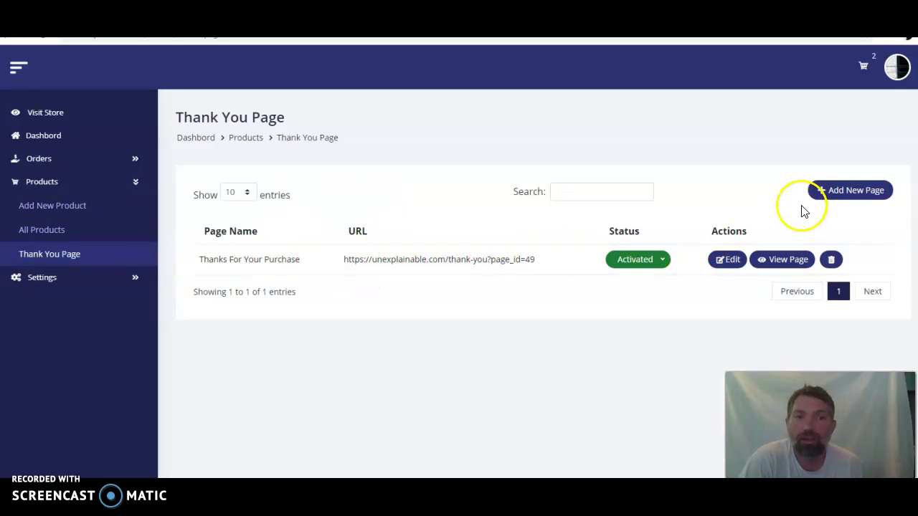
left_click(837, 198)
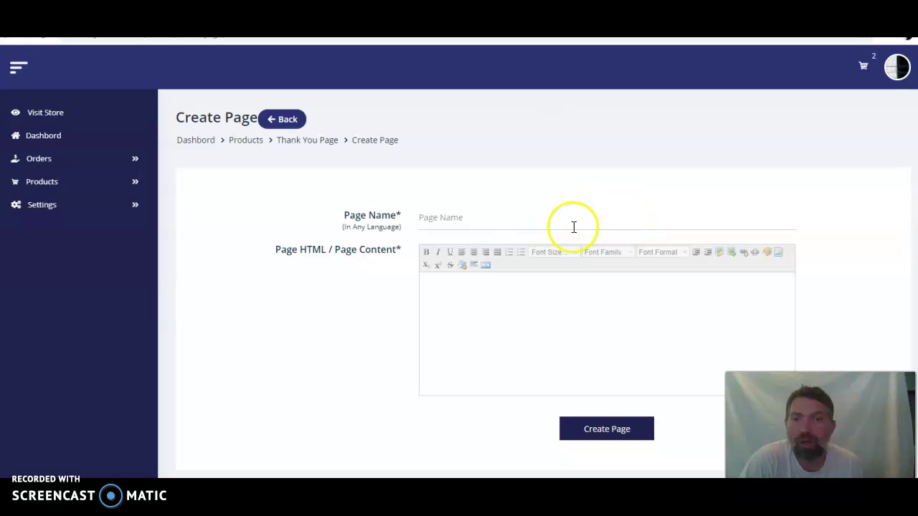
left_click(467, 299)
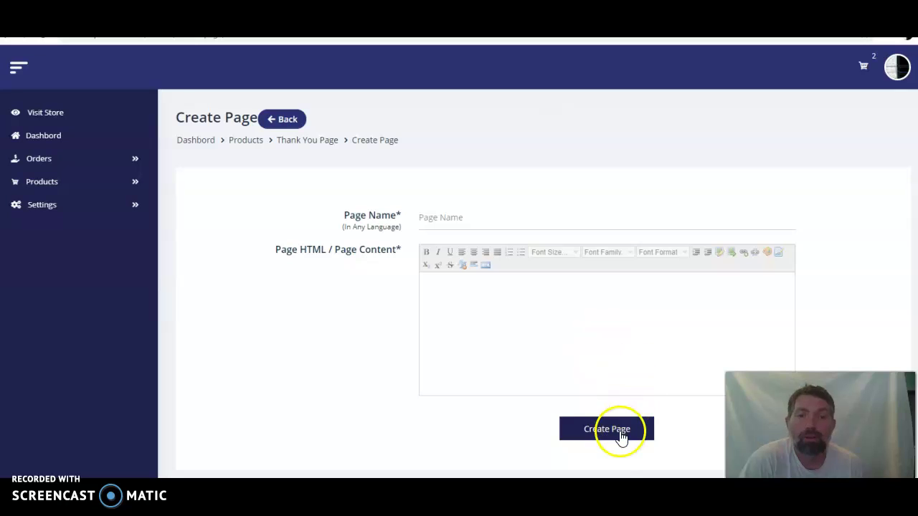
left_click(53, 185)
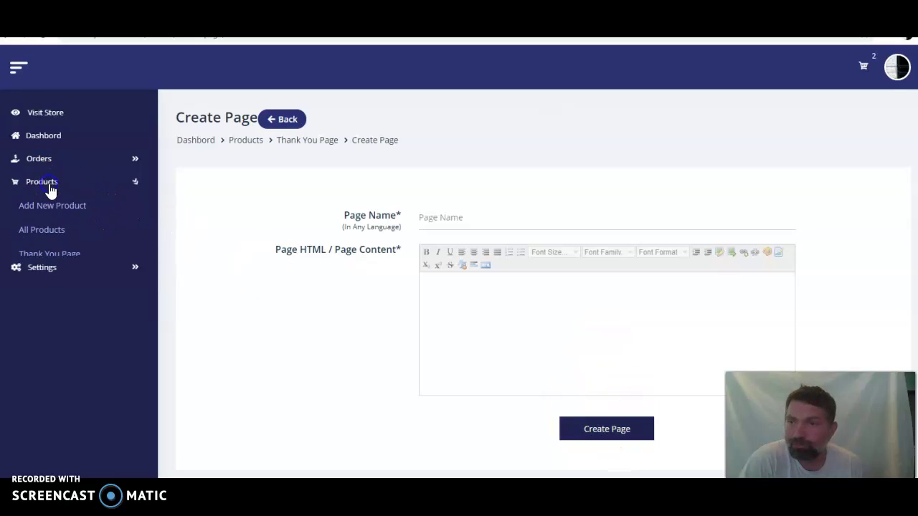
left_click(51, 255)
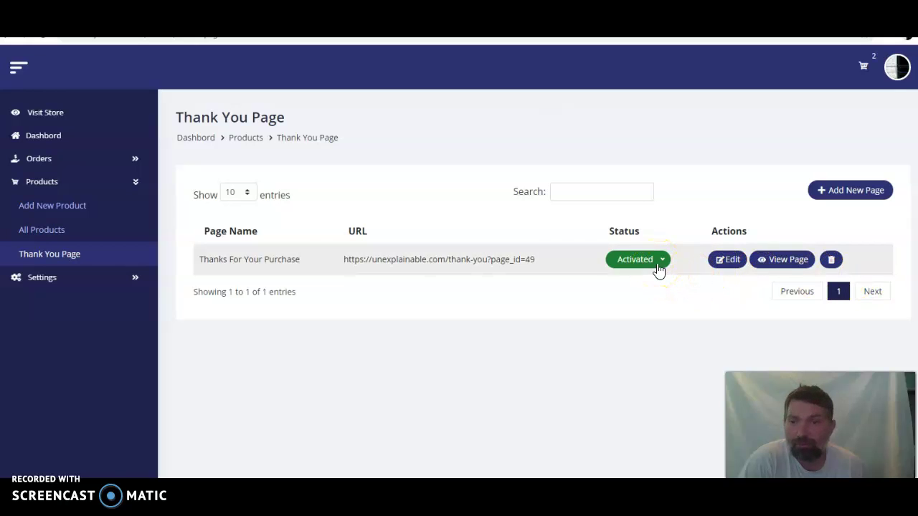
Step: Start adding a new product of the digital type
left_click(63, 214)
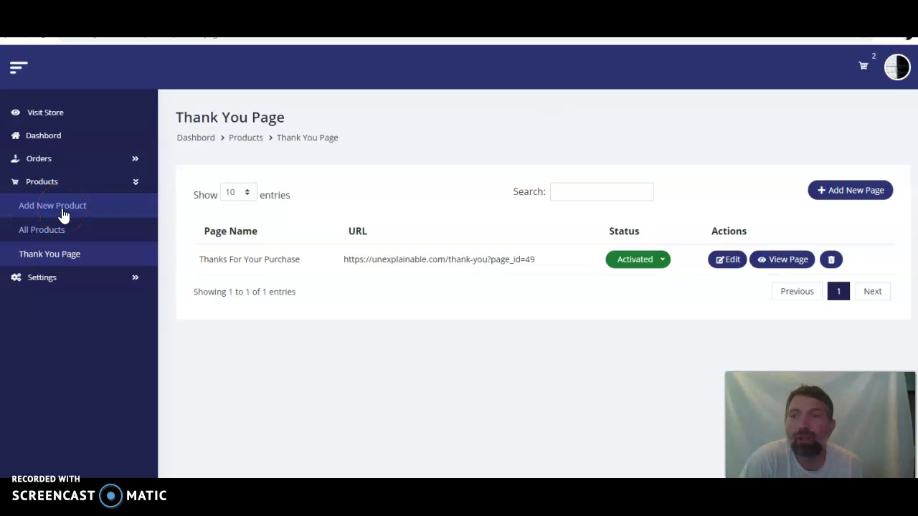
left_click(308, 294)
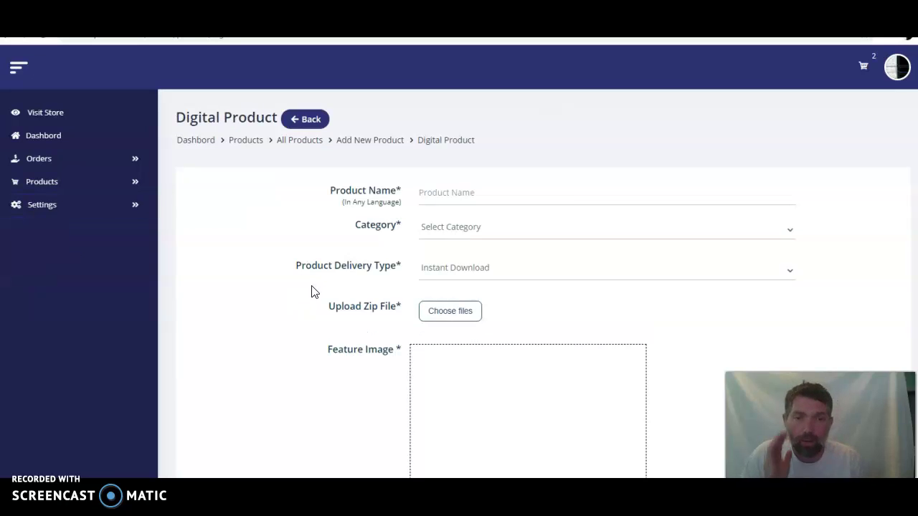
left_click(425, 261)
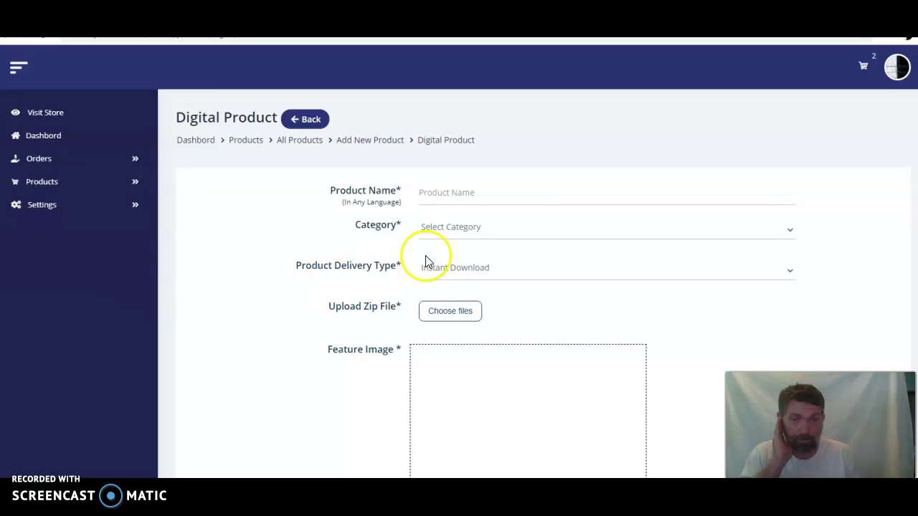
Step: Name the digital product "Psychic Reading"
left_click(504, 198)
type("p")
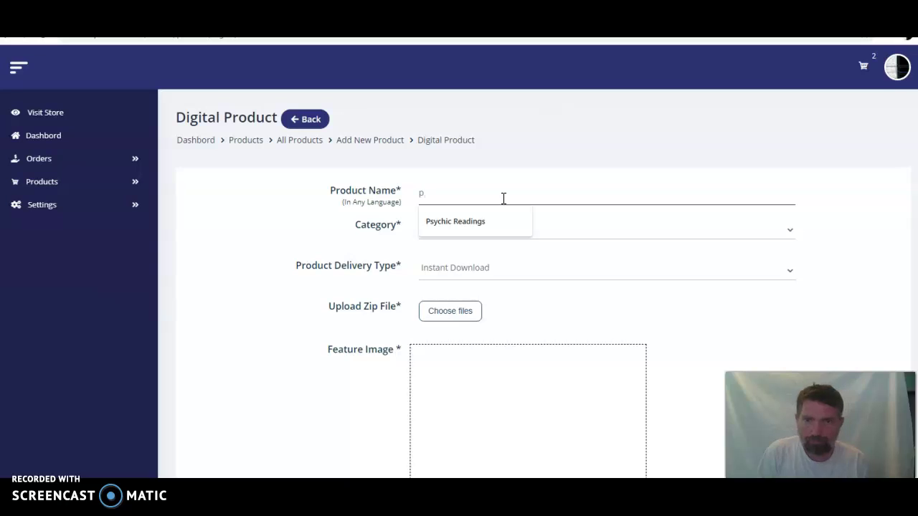
left_click(412, 207)
left_click(451, 219)
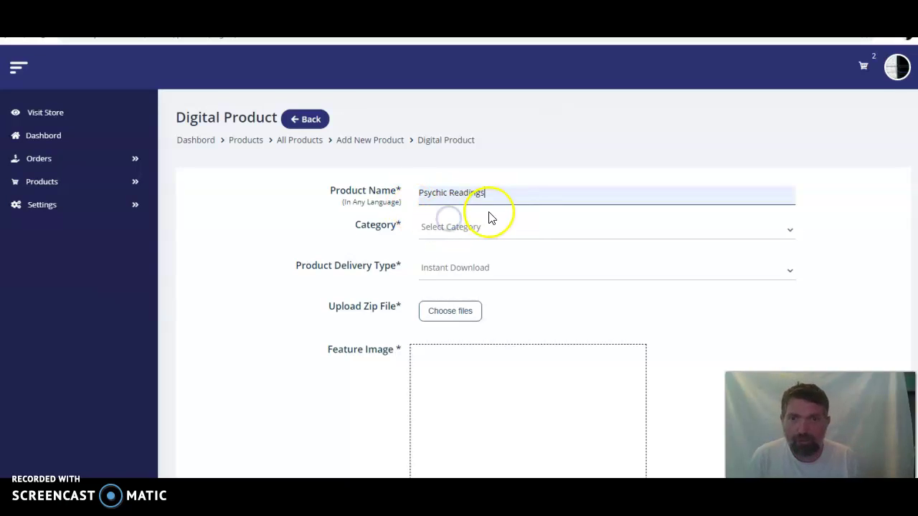
key("BackSpace")
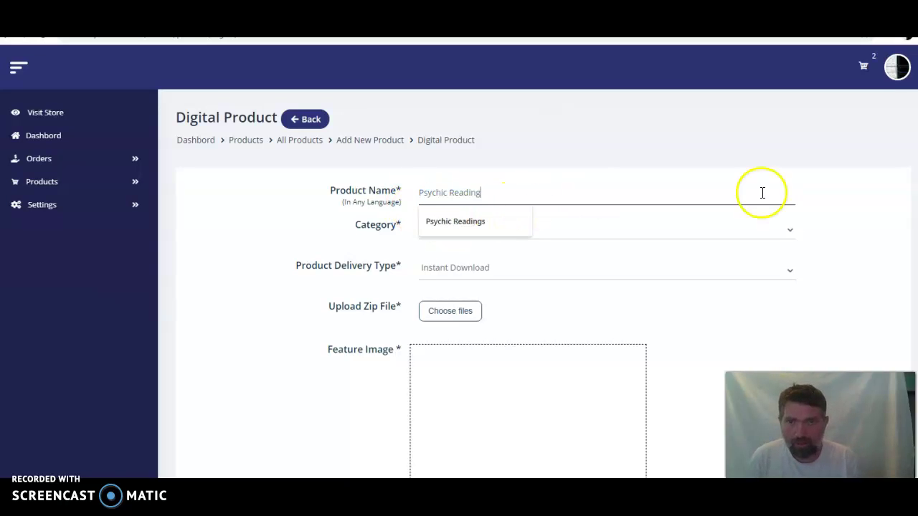
left_click(914, 249)
Step: Assign the product to the Psychic Readings category and the Tarot Readings sub category
left_click(529, 226)
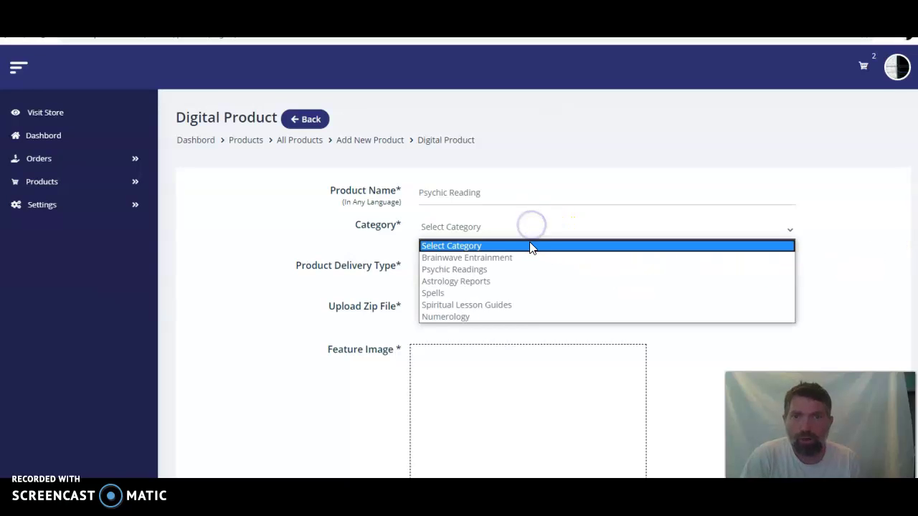
left_click(522, 267)
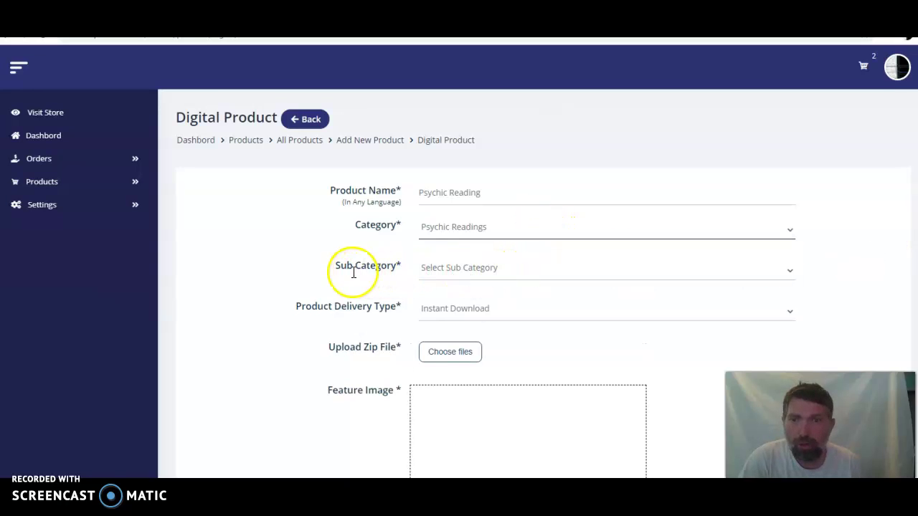
left_click_drag(334, 266, 381, 270)
left_click(482, 271)
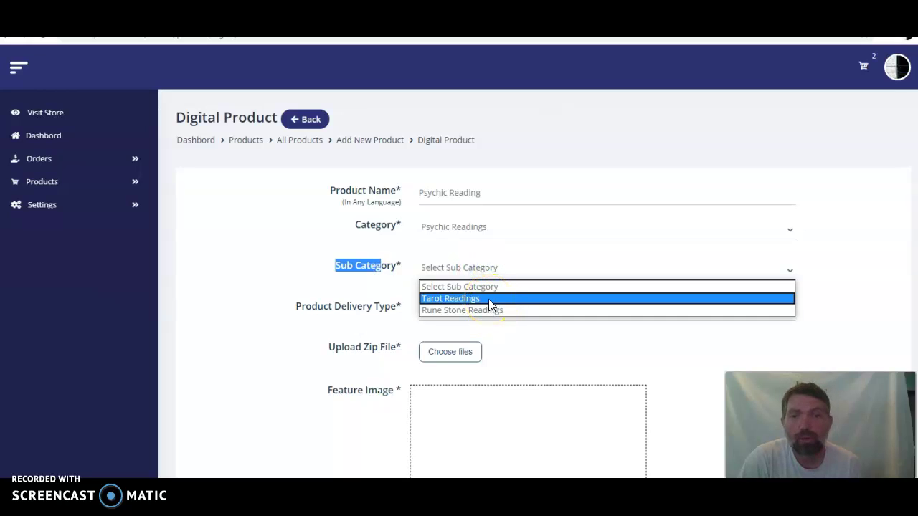
left_click(488, 299)
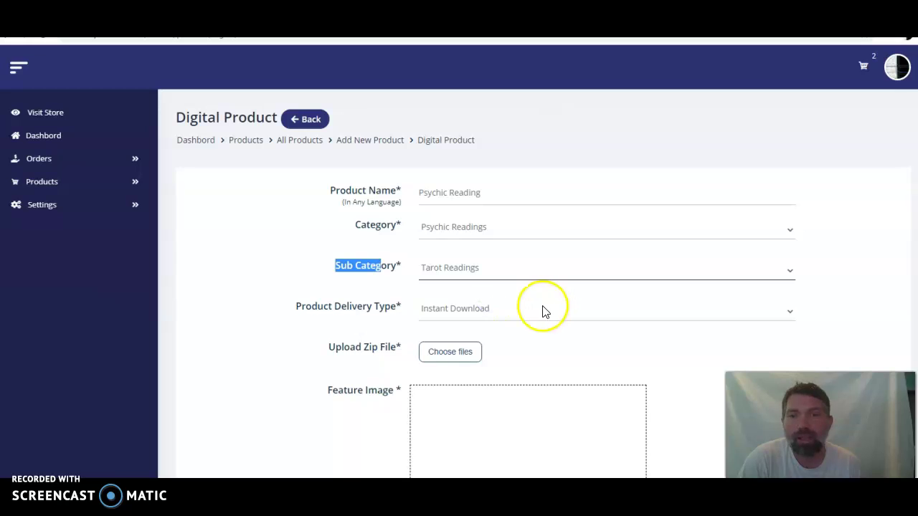
Step: Set the product delivery type to Thank You Page and use the "Thanks For Your Purchase" page
left_click(455, 313)
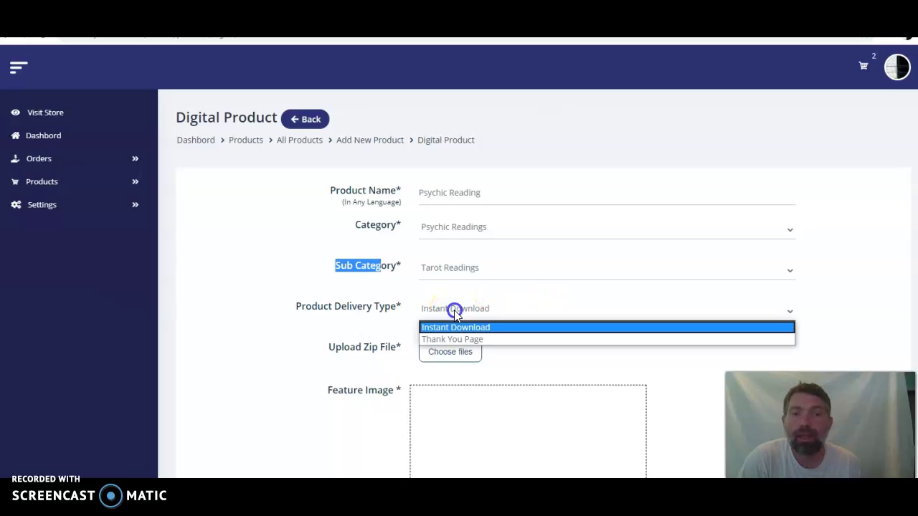
left_click(484, 340)
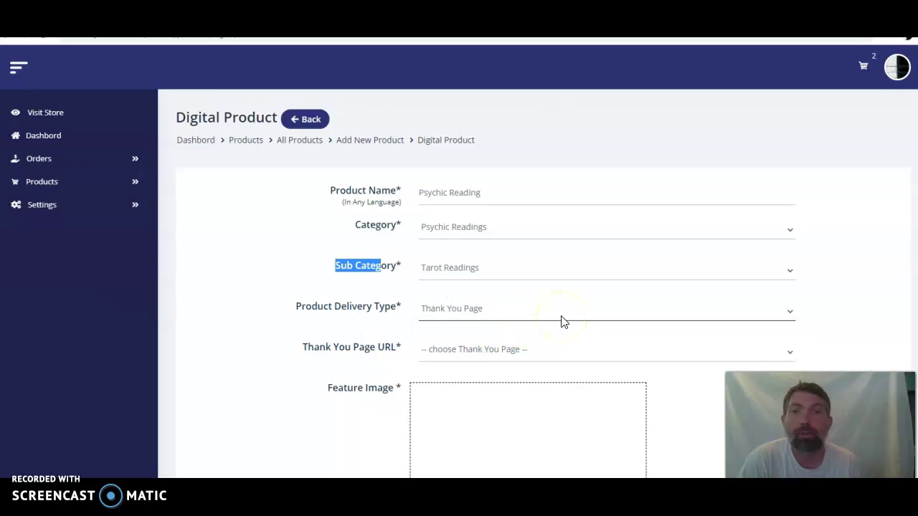
scroll(574, 324, "down", 1)
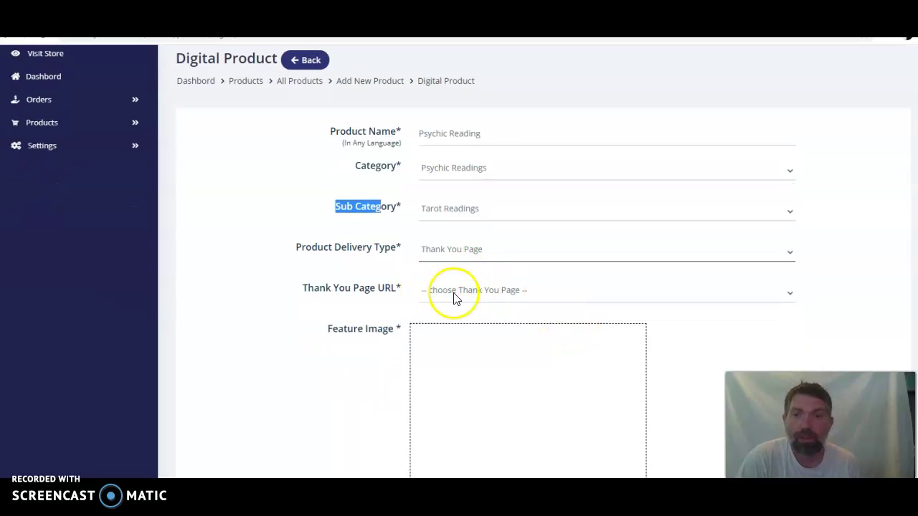
left_click(788, 294)
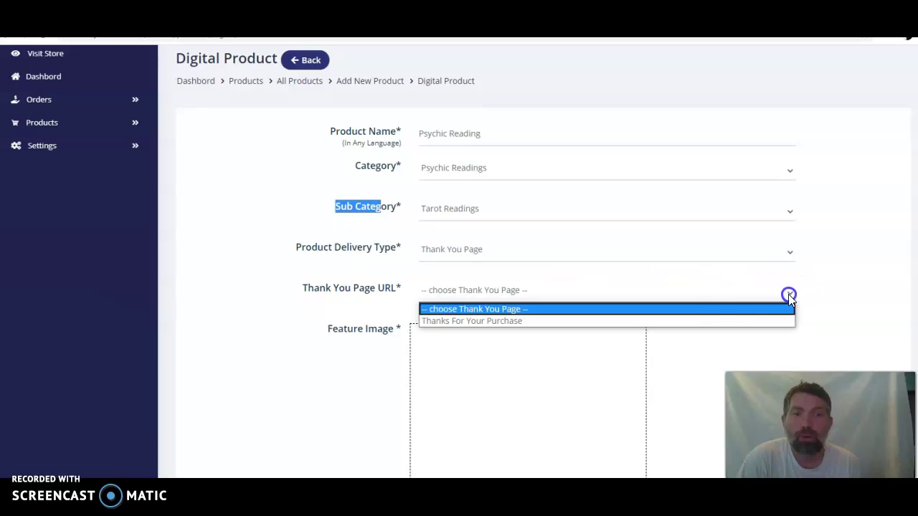
left_click(718, 322)
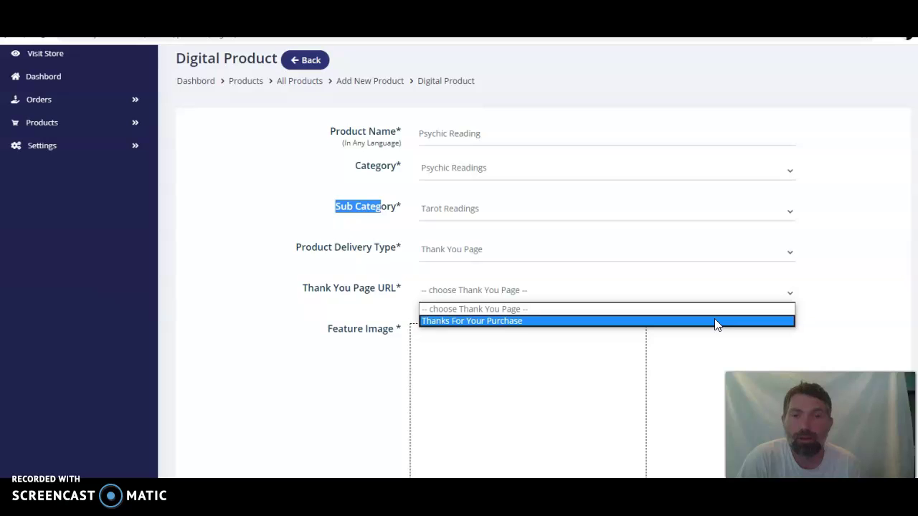
left_click(714, 321)
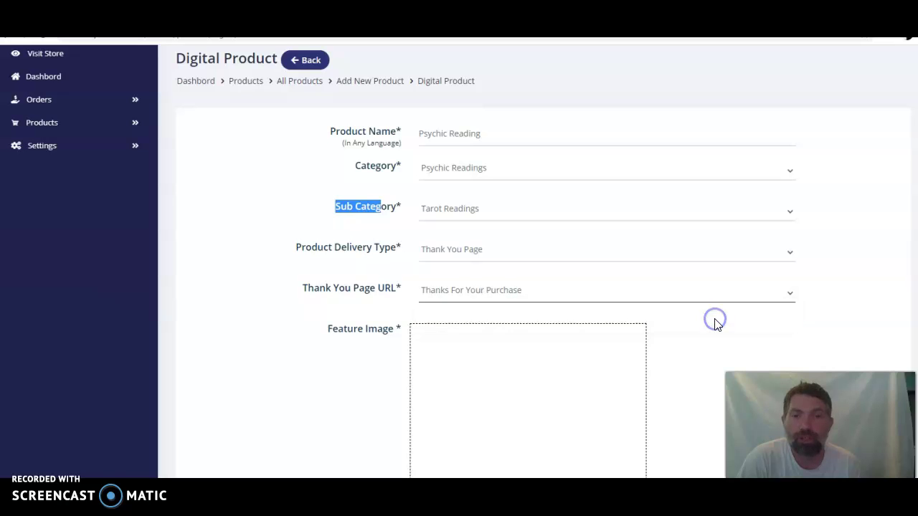
Step: Upload the image 600123 from the desktop as the product's feature image and accept its crop
scroll(710, 322, "down", 2)
left_click(532, 337)
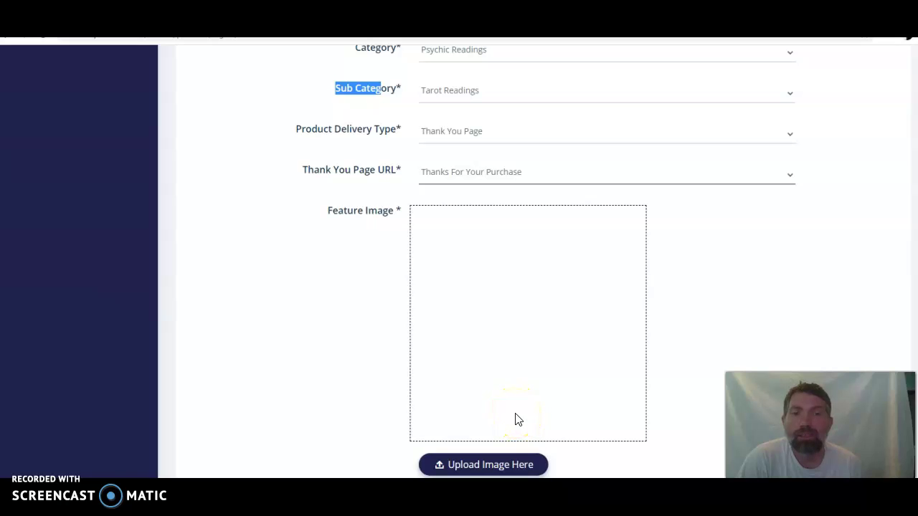
left_click(486, 467)
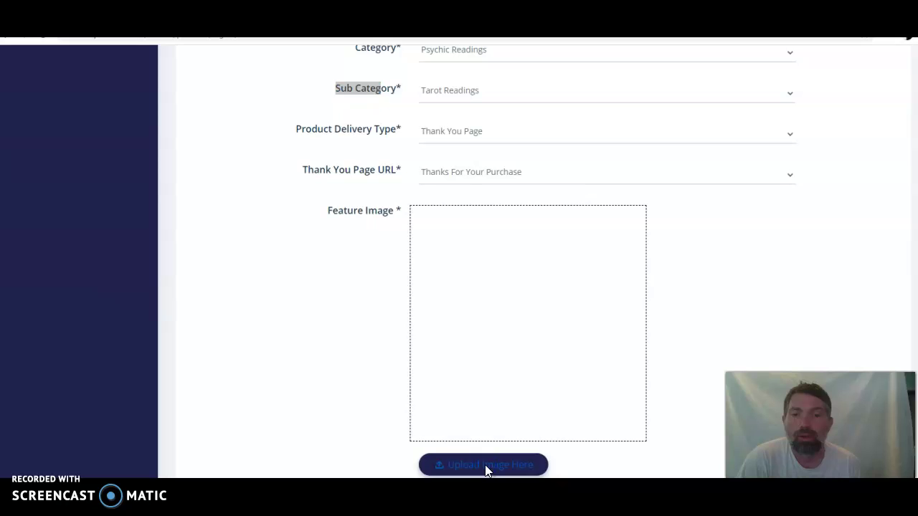
left_click(203, 107)
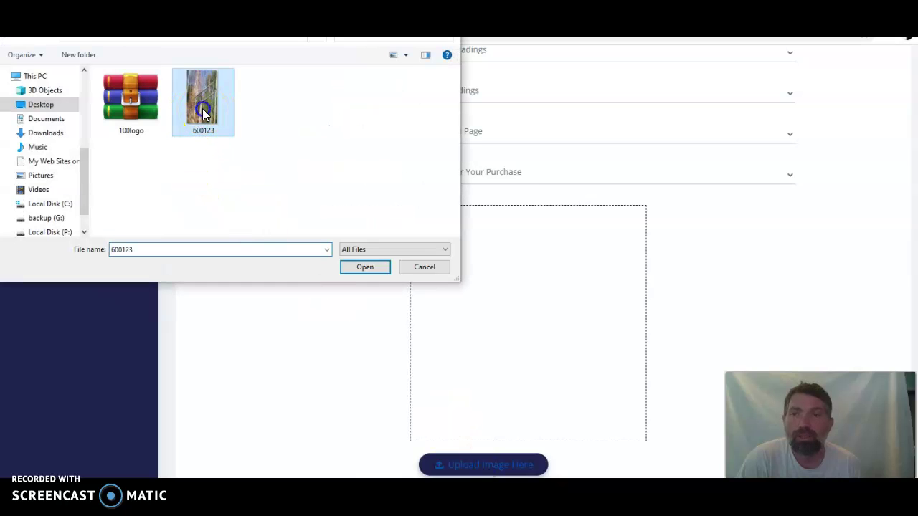
left_click(360, 269)
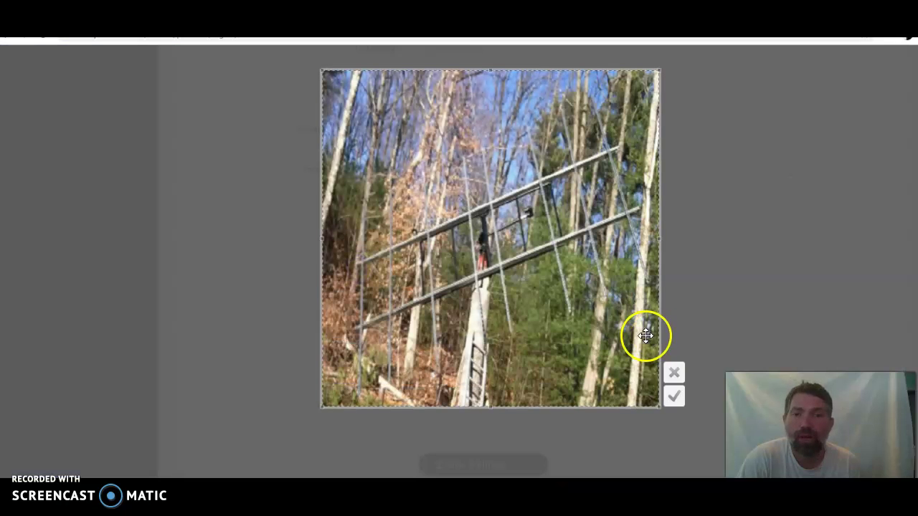
left_click(676, 397)
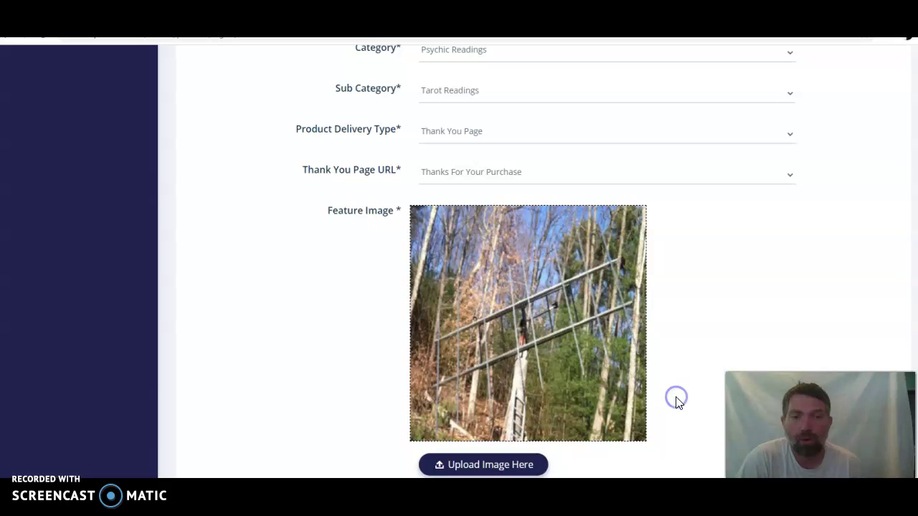
scroll(687, 357, "down", 3)
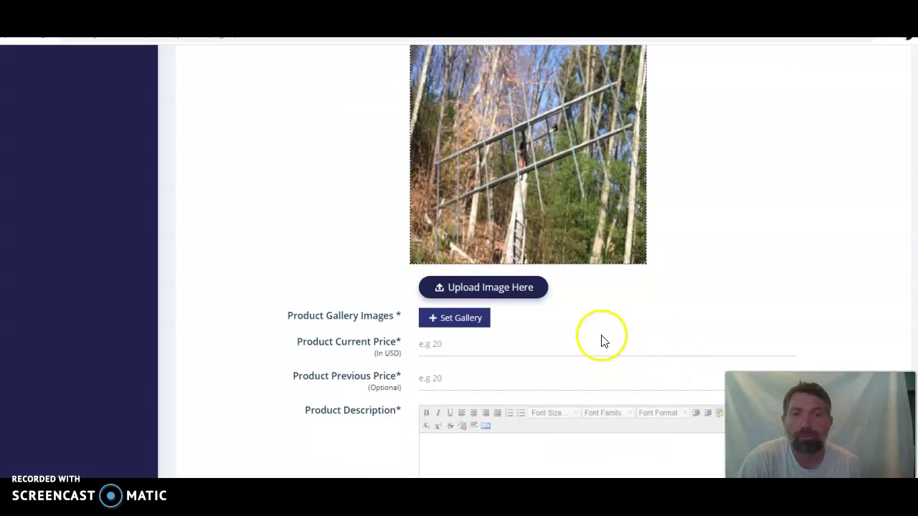
left_click(432, 324)
left_click(408, 277)
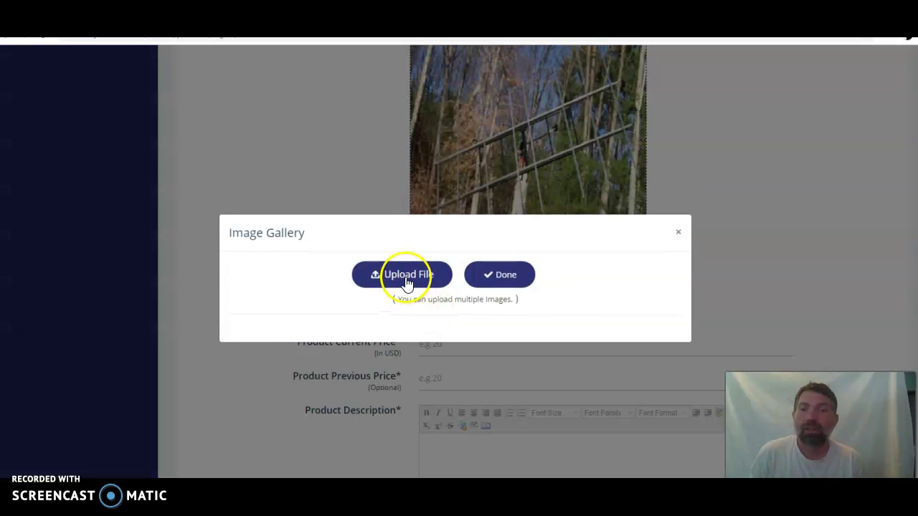
left_click(206, 122)
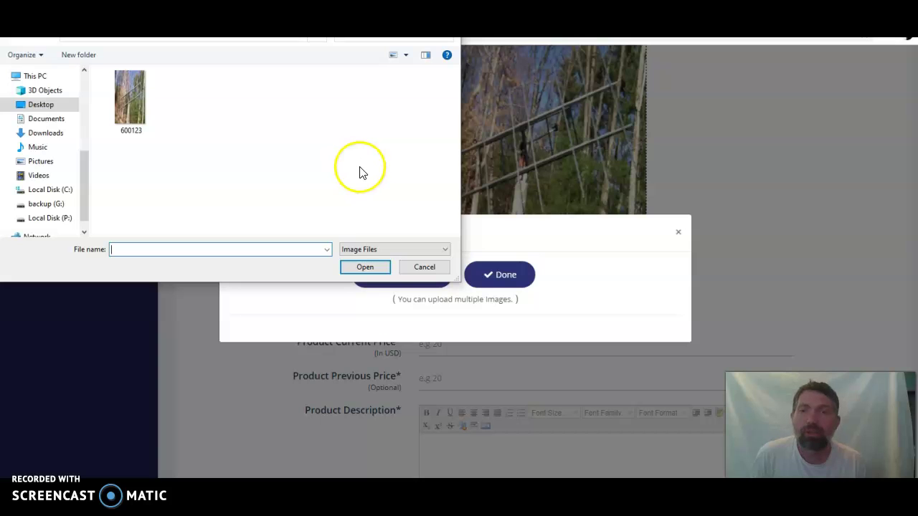
left_click(420, 267)
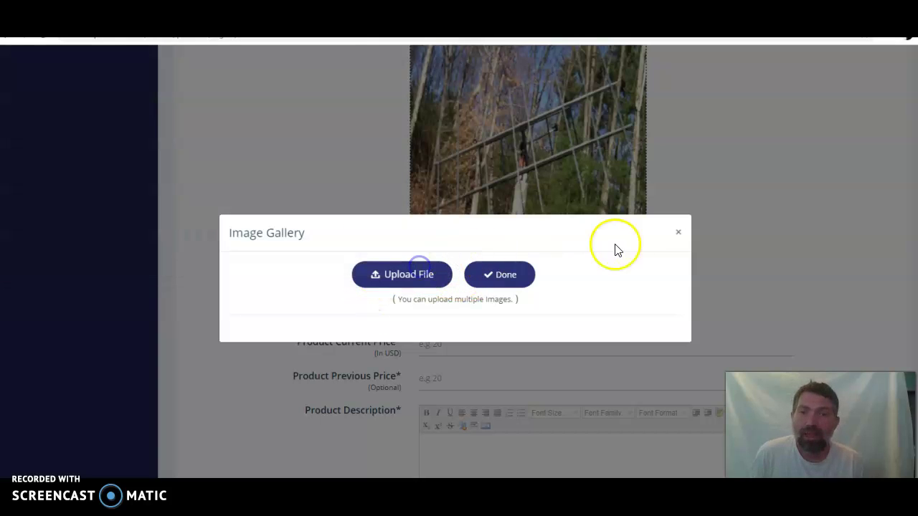
left_click(679, 233)
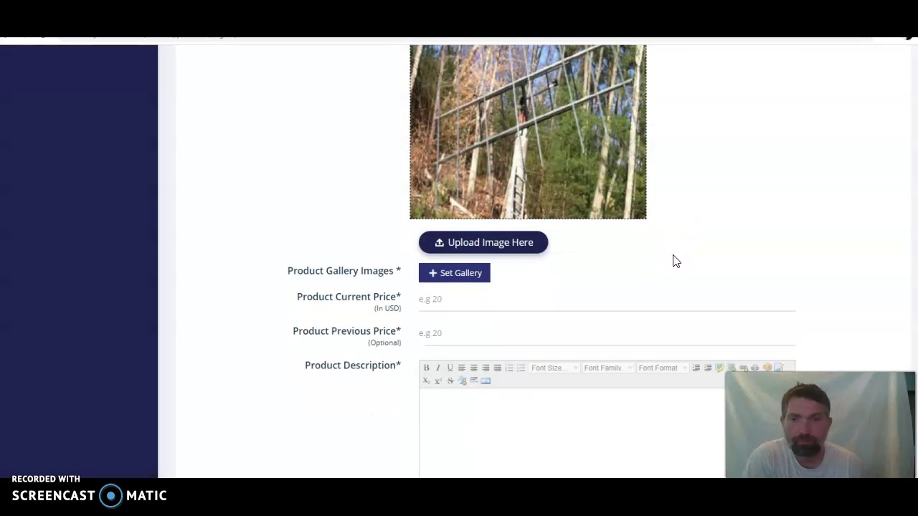
Step: Set the product's current price to 63.99 USD
left_click(485, 288)
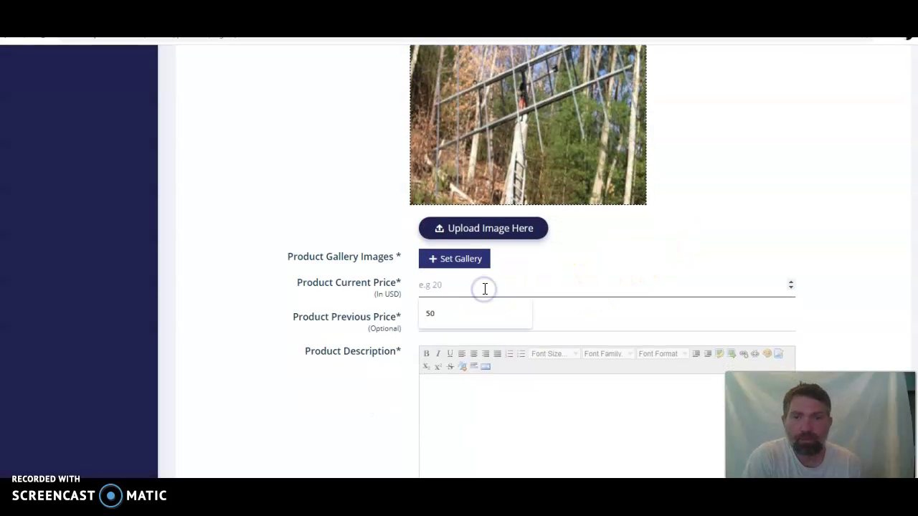
type("63.99")
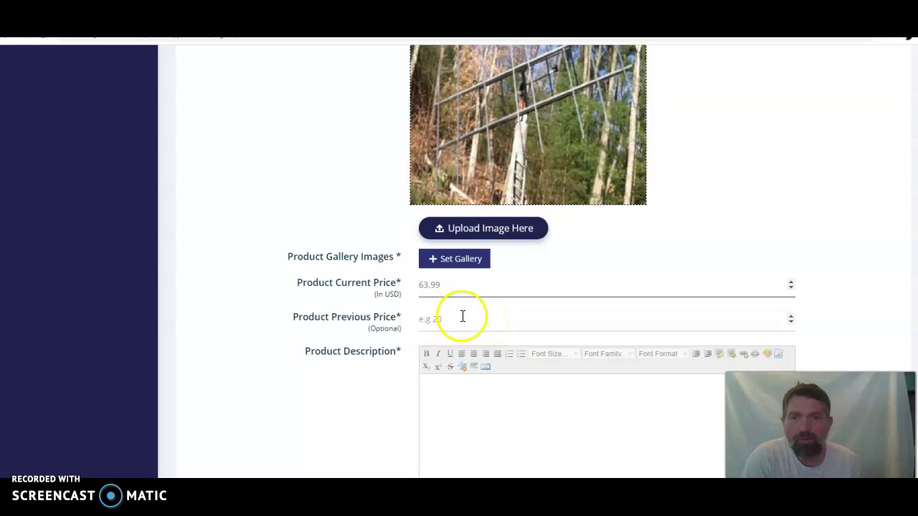
scroll(471, 315, "down", 2)
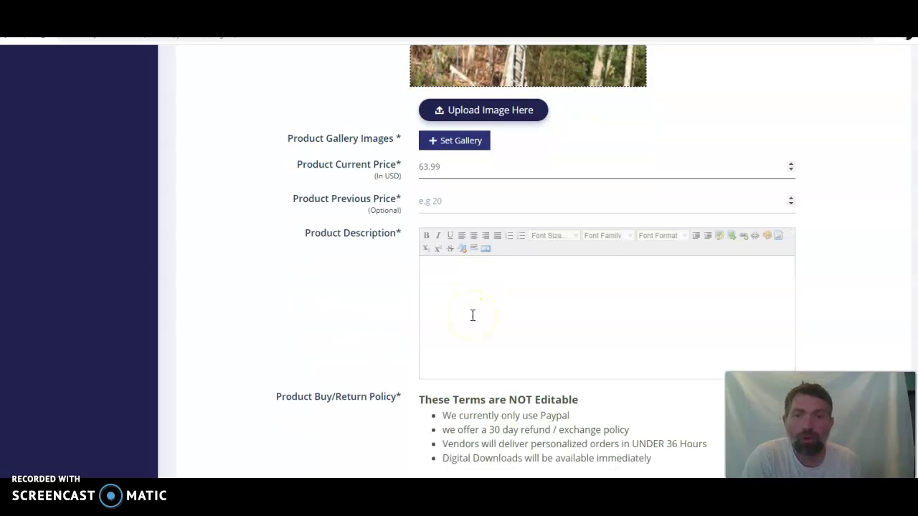
Step: Allow product SEO for the Psychic Reading product, leaving the description and meta fields empty
left_click(519, 294)
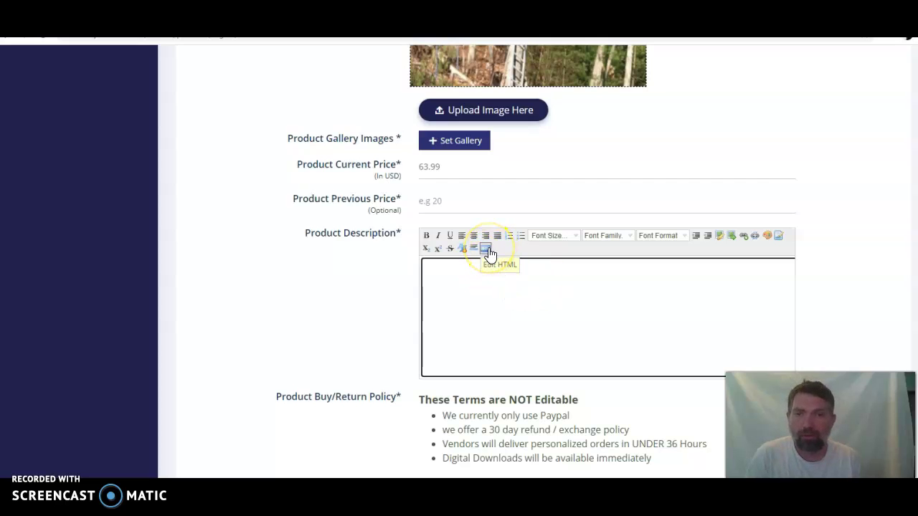
left_click(502, 273)
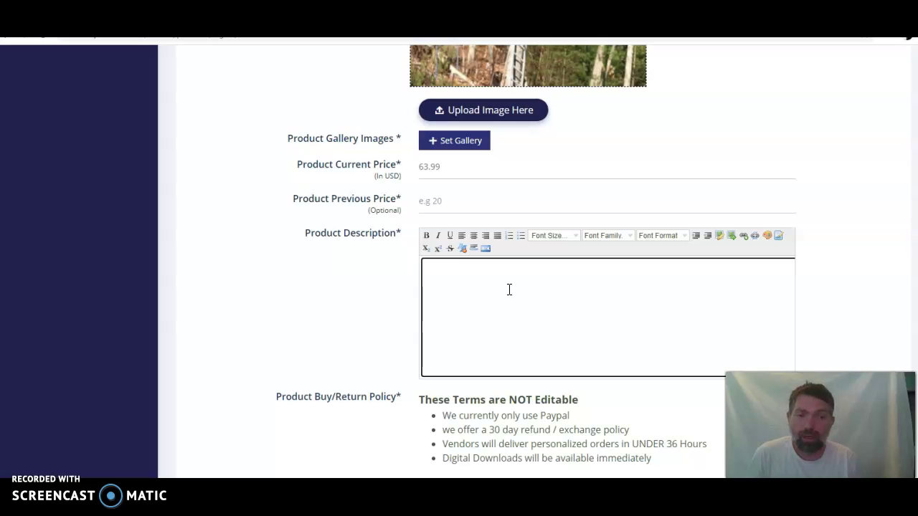
scroll(510, 289, "down", 3)
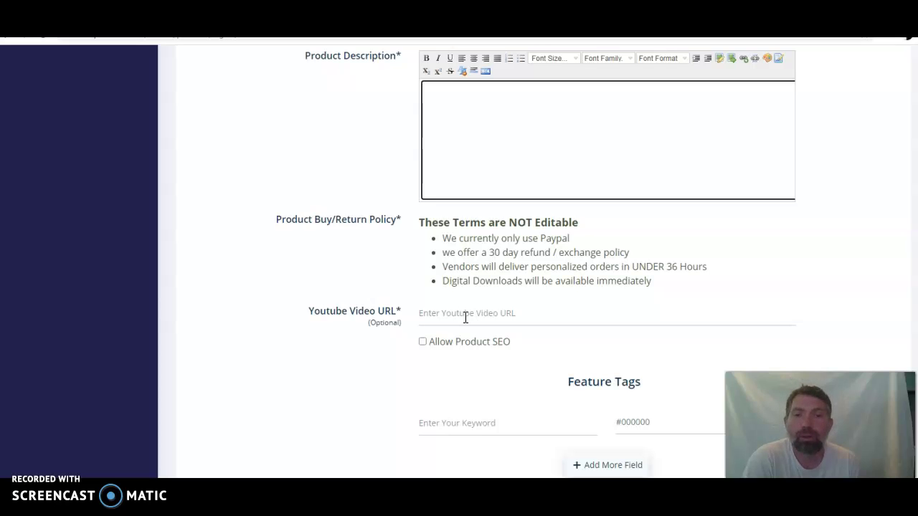
scroll(465, 318, "down", 1)
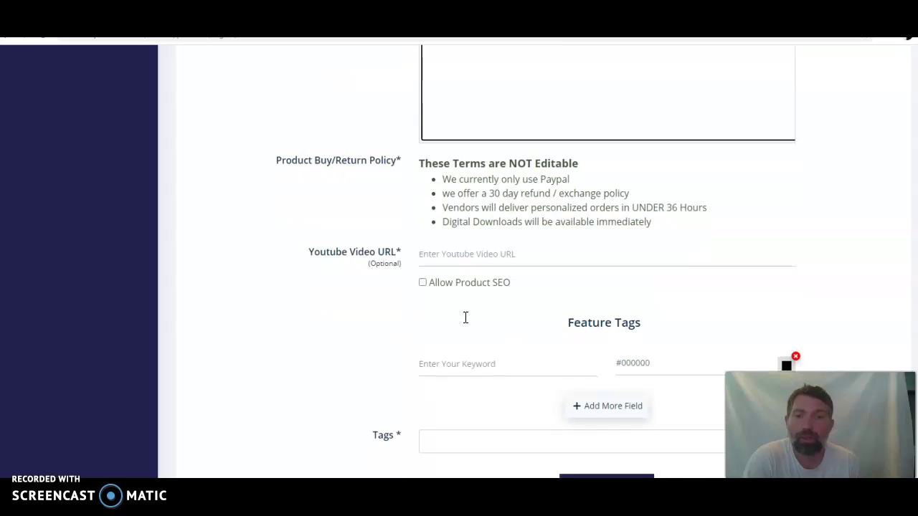
left_click(423, 284)
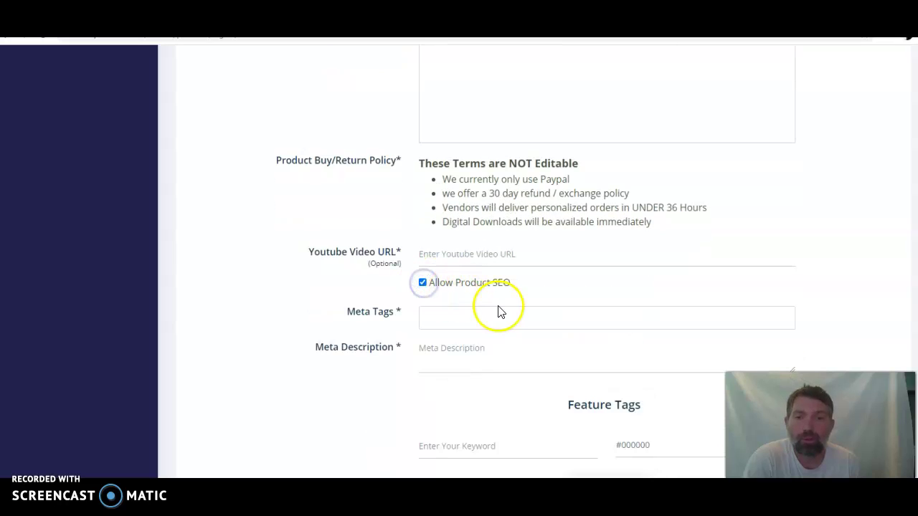
scroll(503, 314, "down", 2)
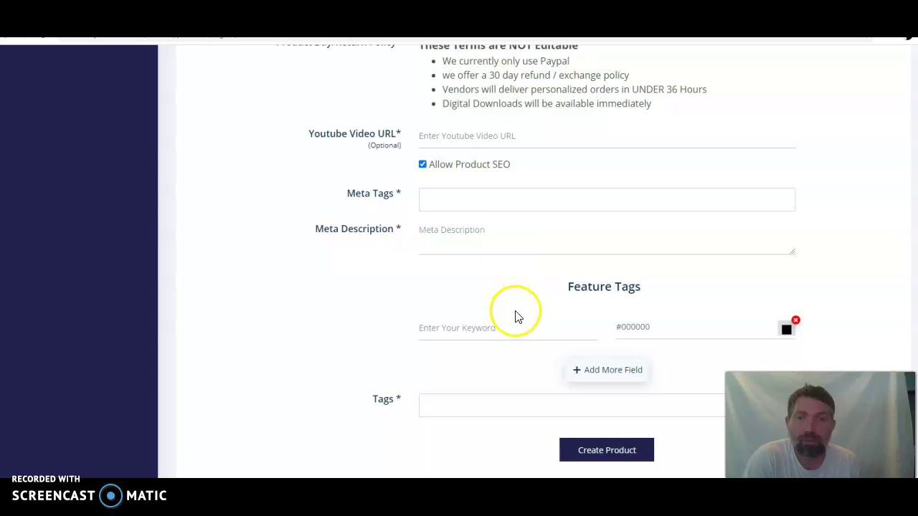
Step: Create the Psychic Reading product from the completed form
left_click(604, 442)
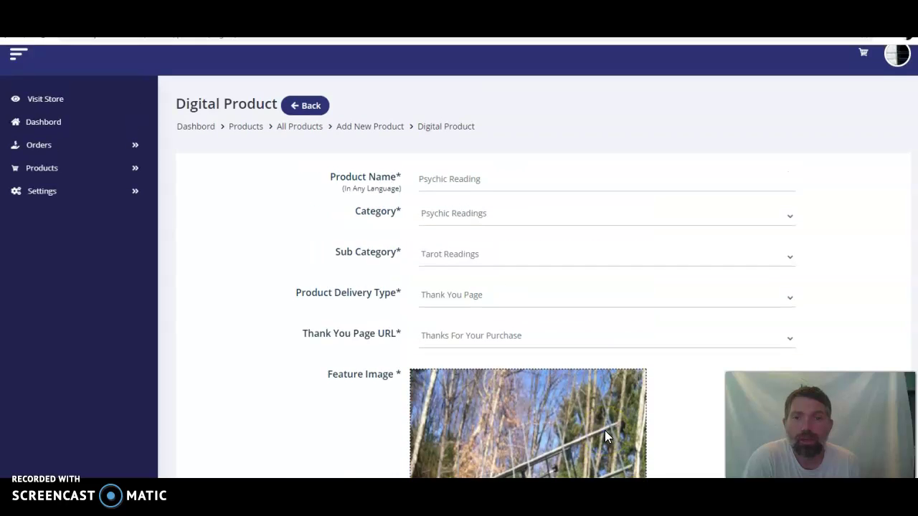
scroll(605, 435, "down", 15)
left_click(603, 440)
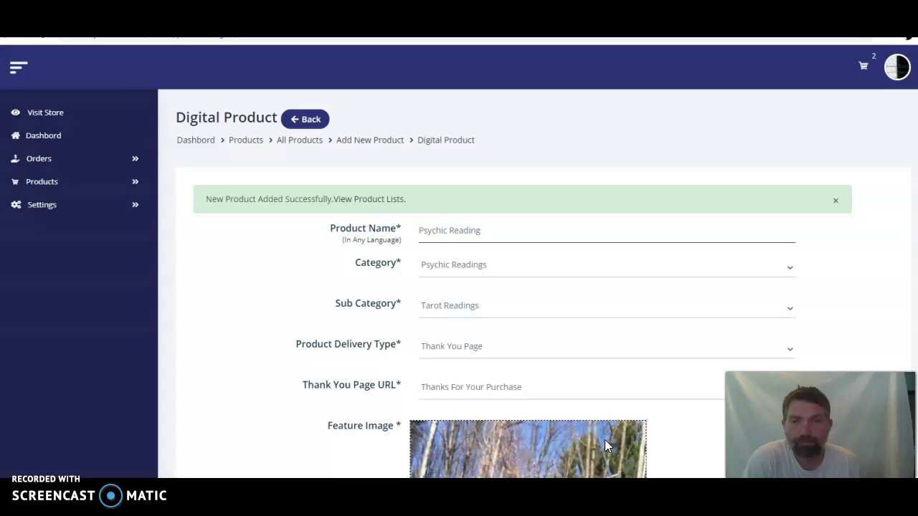
Step: Open the list of all products and check the Psychic Reading entry
left_click(520, 430)
left_click(43, 183)
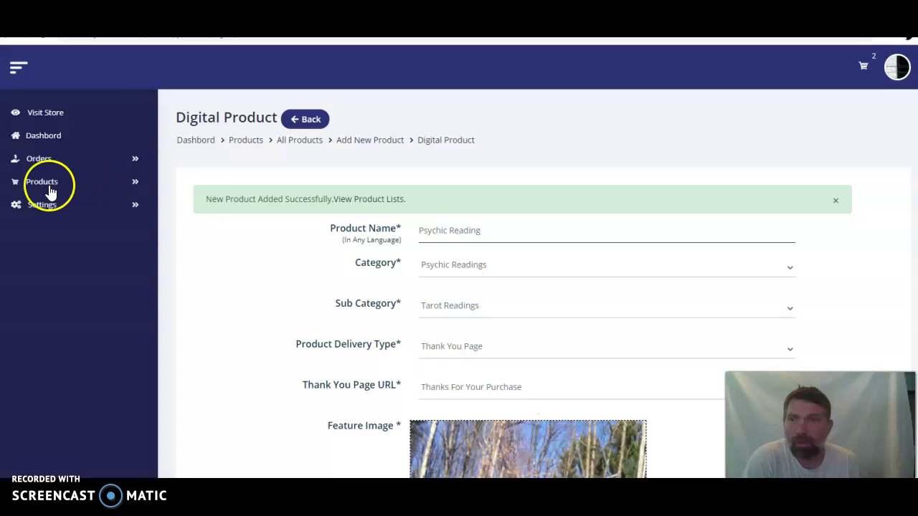
left_click(56, 230)
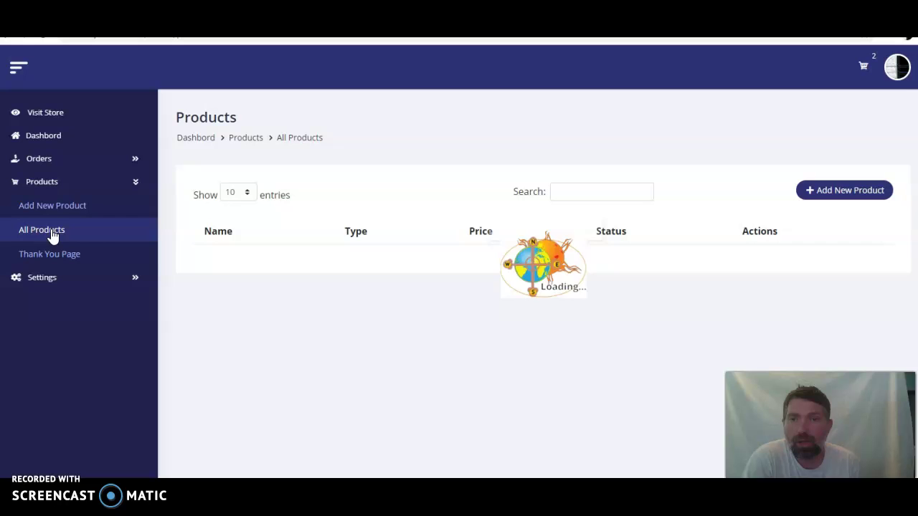
left_click(256, 251)
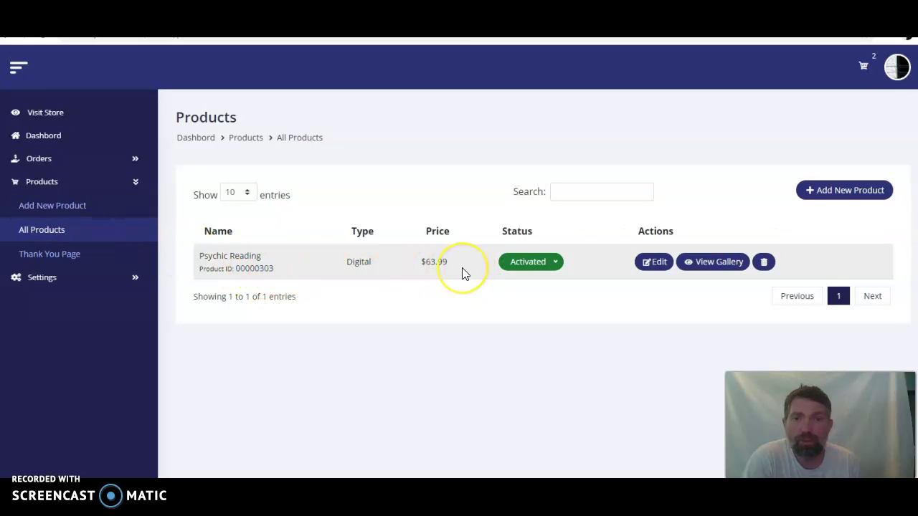
Step: Start adding another new product of the Digital type
left_click(50, 188)
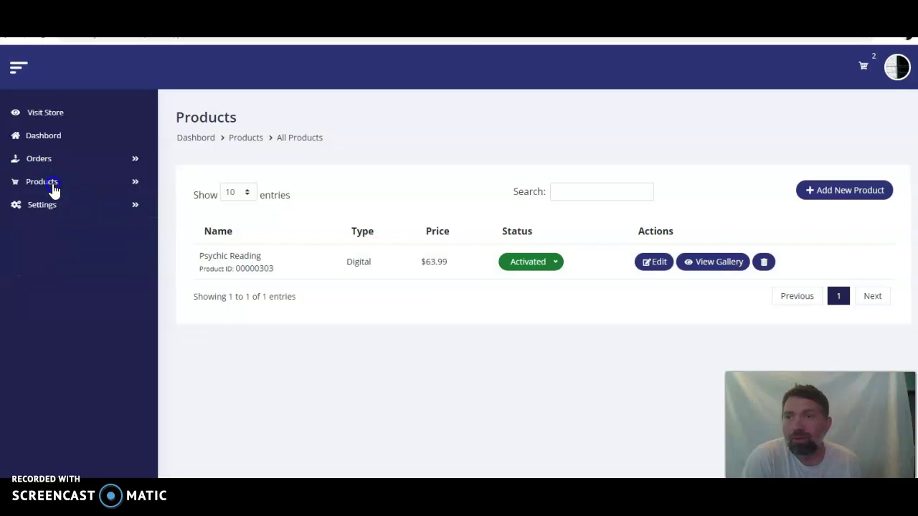
left_click(54, 189)
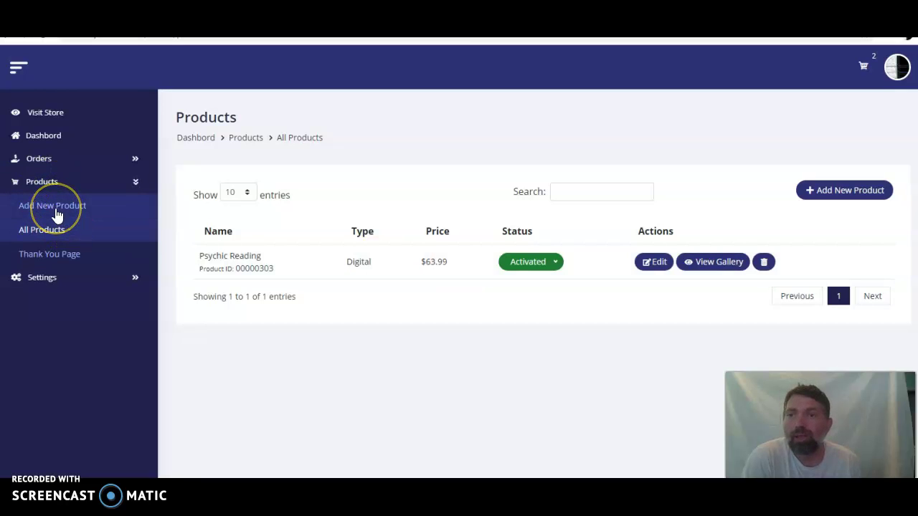
left_click(57, 213)
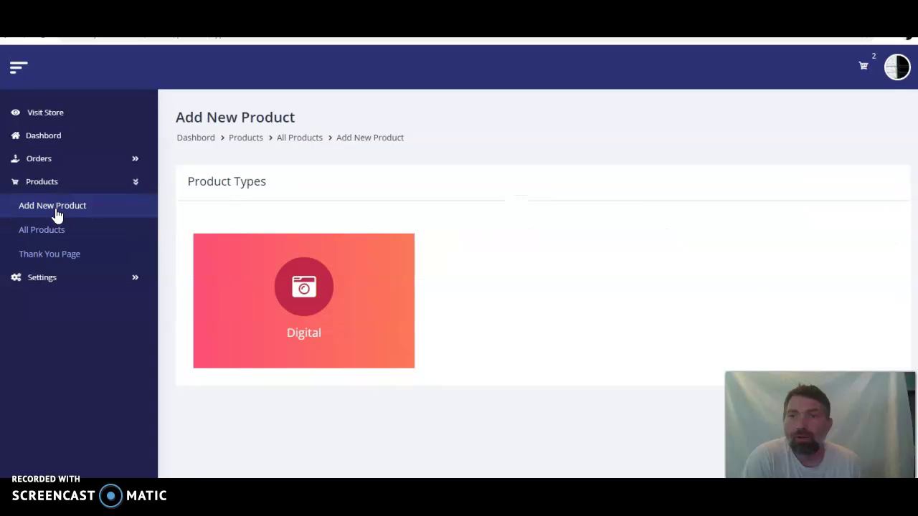
left_click(301, 285)
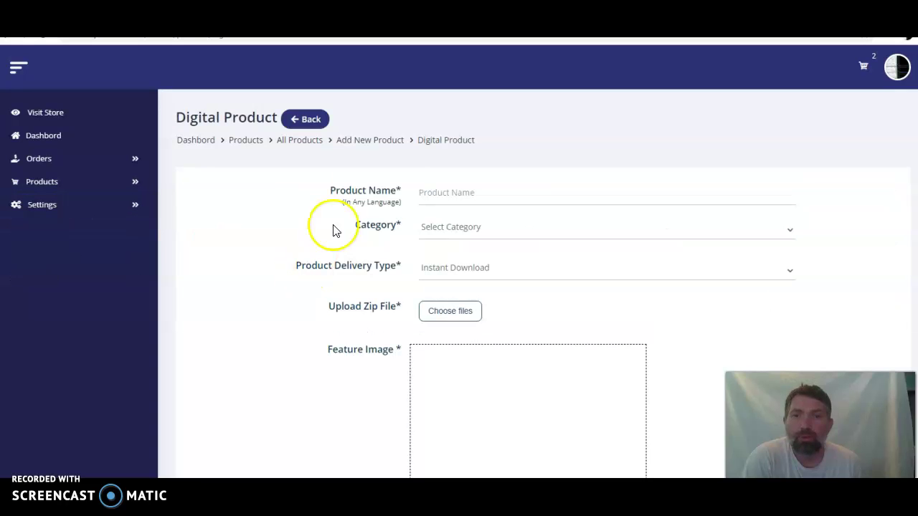
Step: Keep the Instant Download delivery type and upload the 100logo zip file from the desktop for the new product
scroll(558, 327, "down", 1)
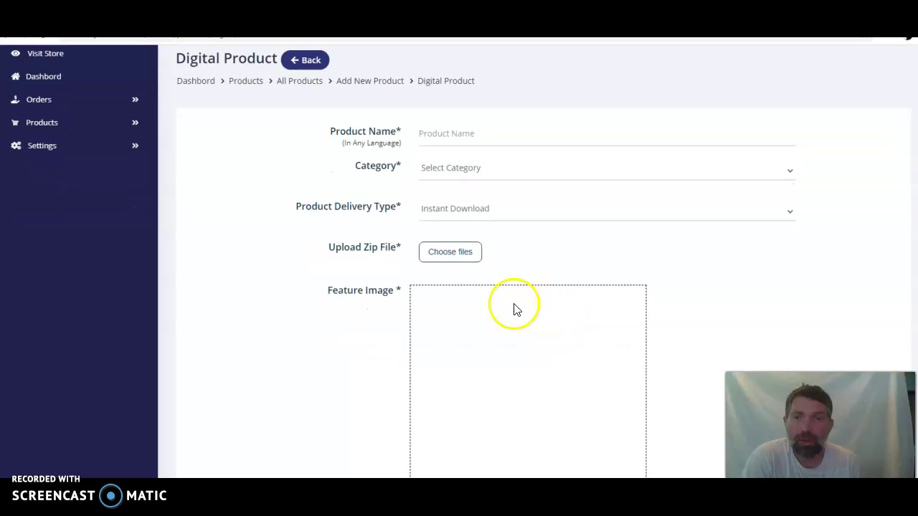
left_click(463, 215)
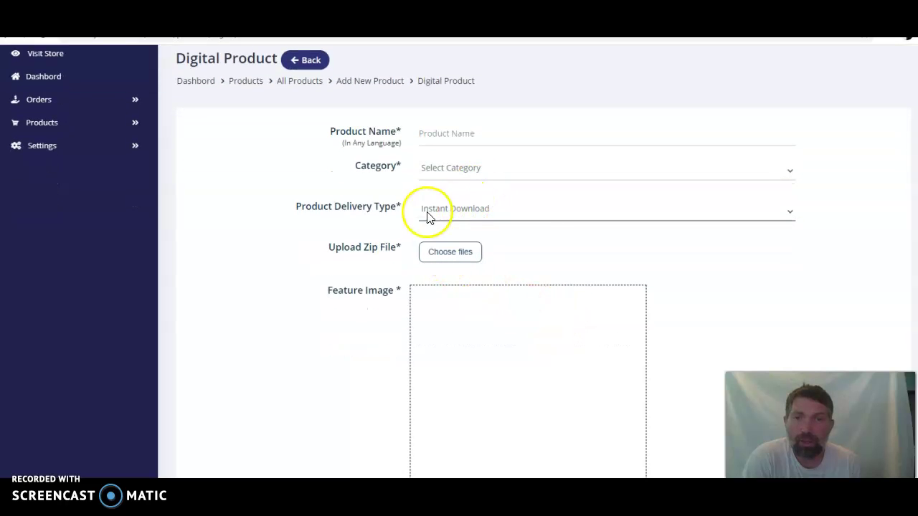
left_click(459, 258)
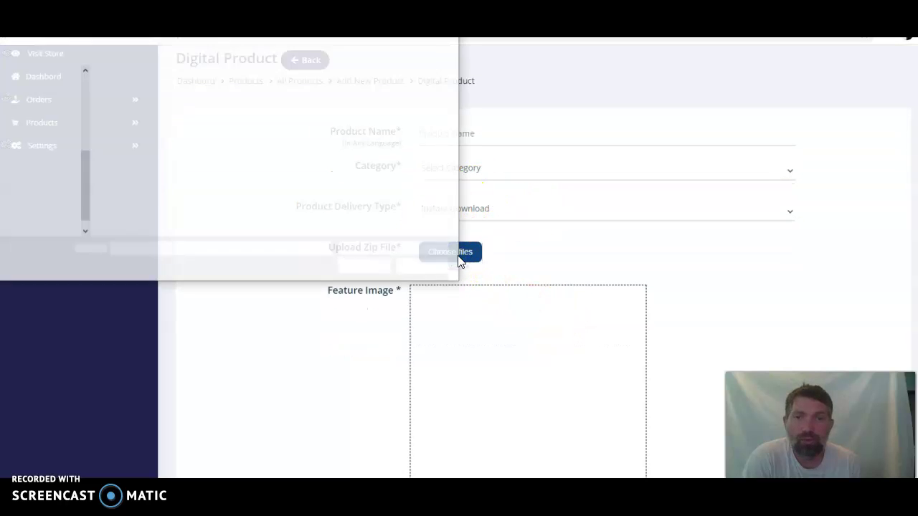
left_click(132, 118)
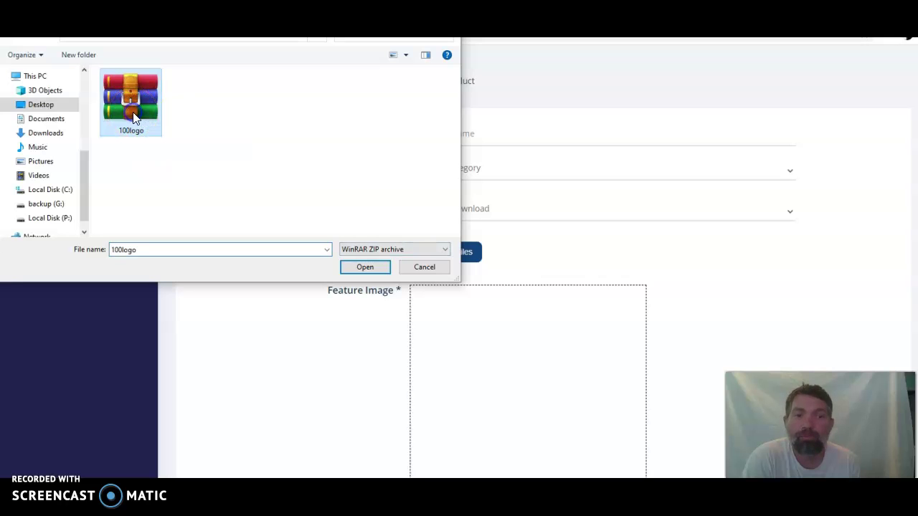
left_click(372, 266)
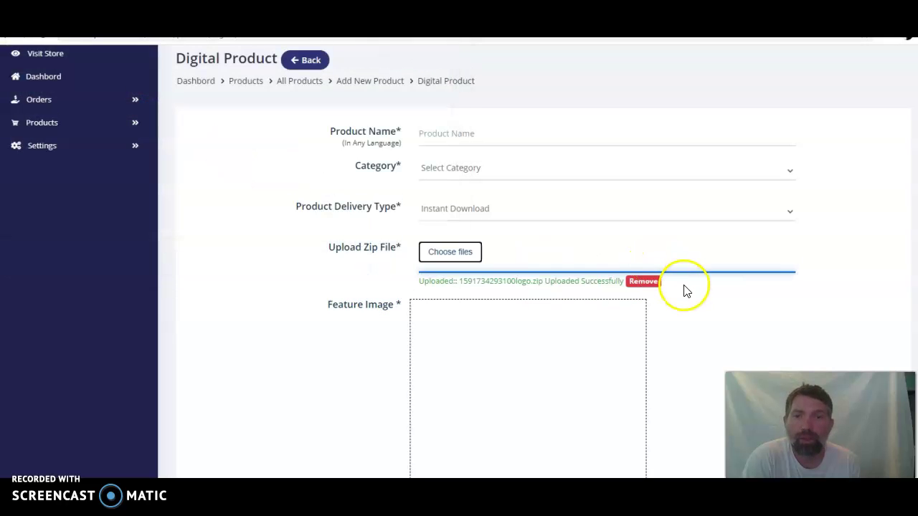
Step: Leave the new digital product form without creating the product and return to the list of all products
scroll(681, 290, "down", 5)
scroll(686, 297, "up", 3)
scroll(686, 297, "up", 3)
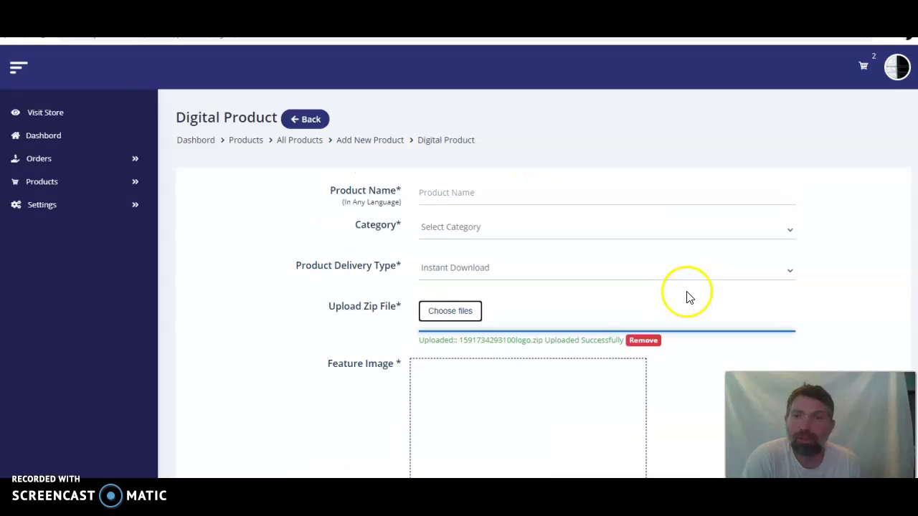
left_click(57, 184)
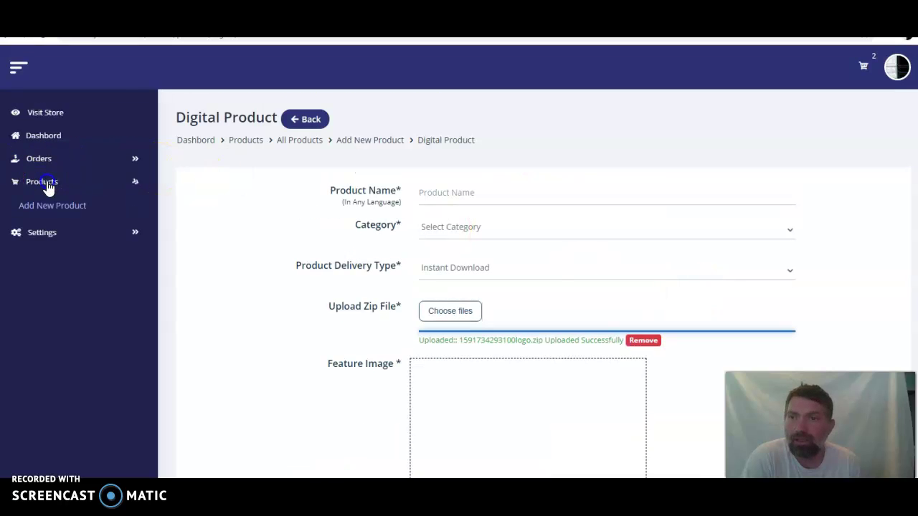
left_click(47, 238)
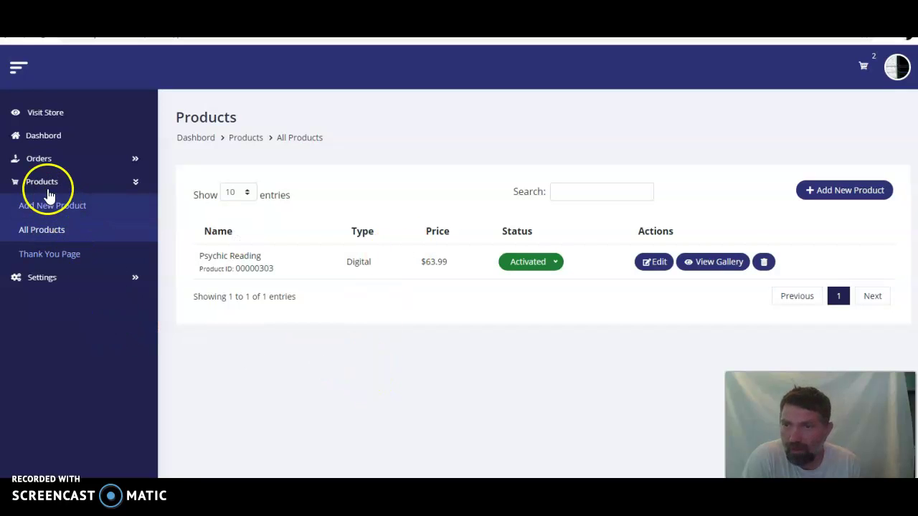
Step: Open the list of all orders and examine the status control of the $200 order
left_click(40, 162)
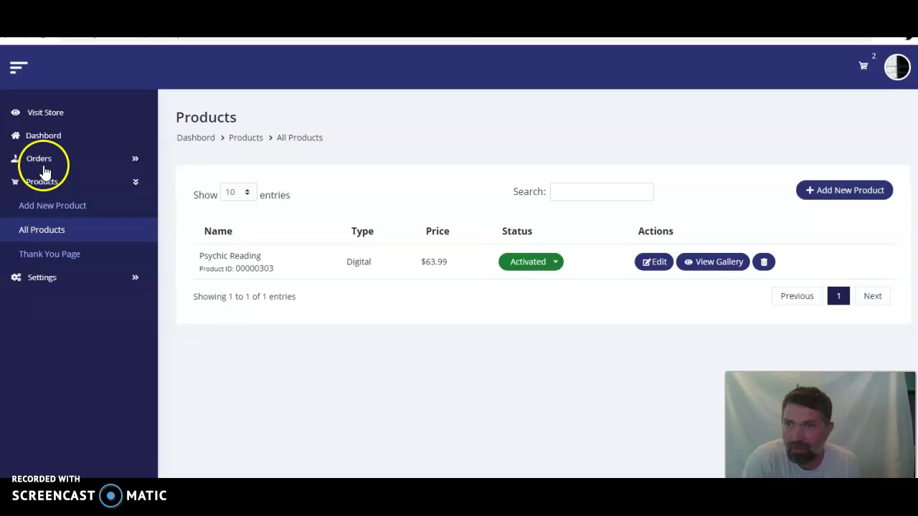
left_click(38, 185)
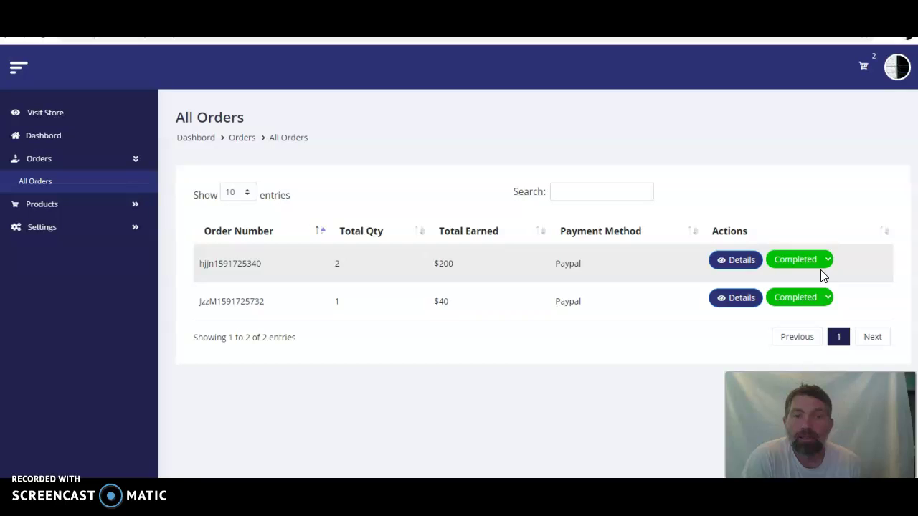
left_click(821, 267)
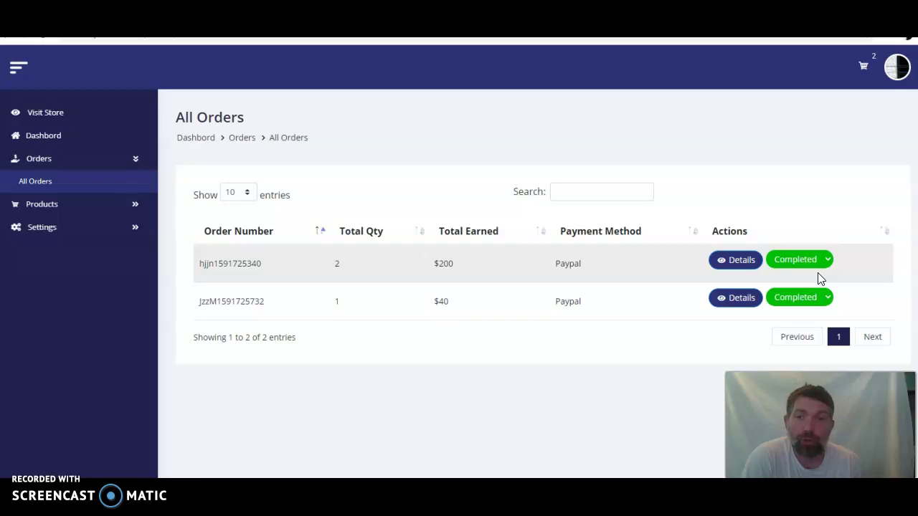
left_click(820, 265)
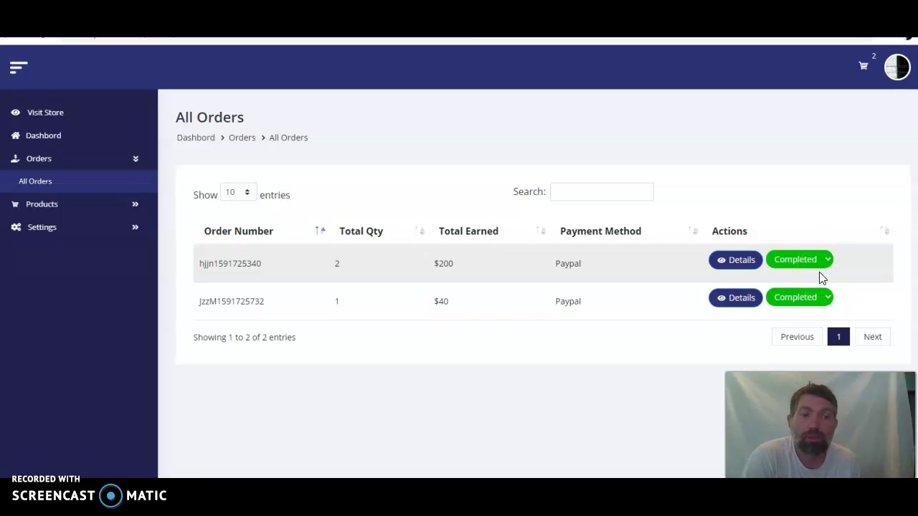
left_click(822, 273)
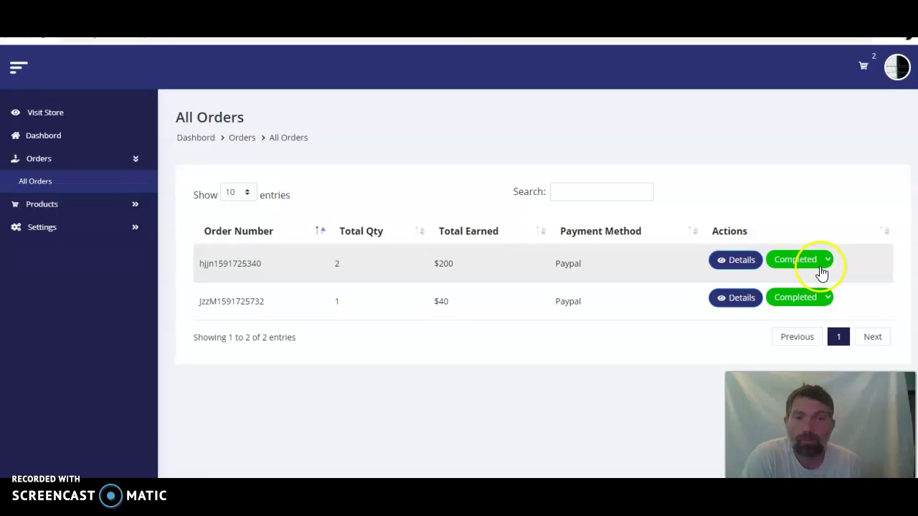
Step: Open the $200 order's details and review its payment, billing and ordered product information
left_click(733, 263)
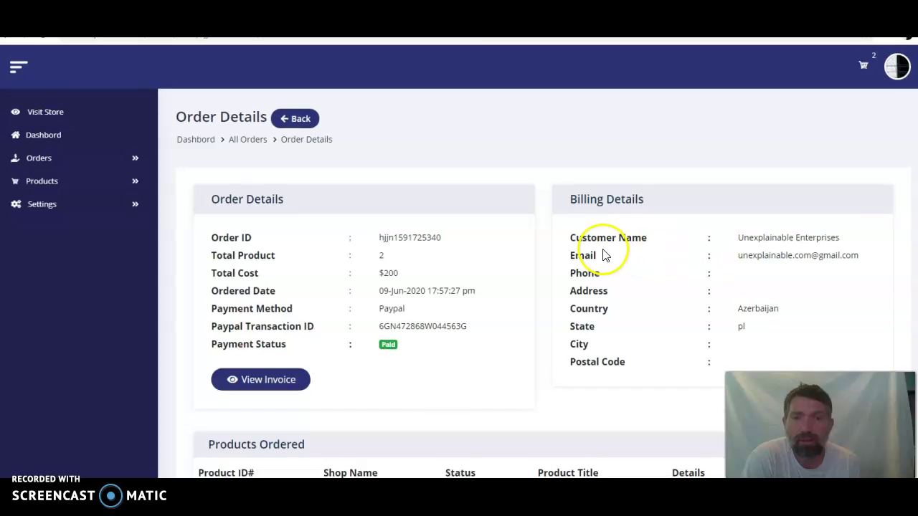
scroll(606, 254, "down", 3)
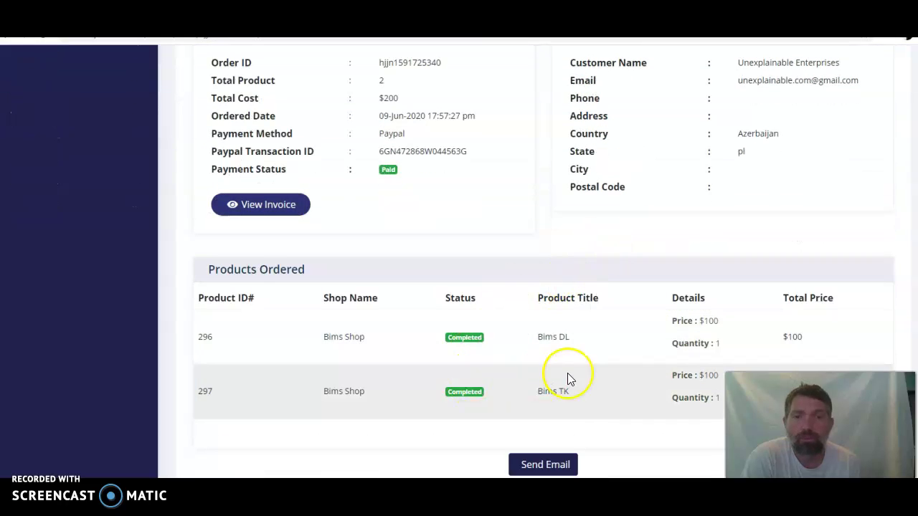
scroll(571, 369, "up", 3)
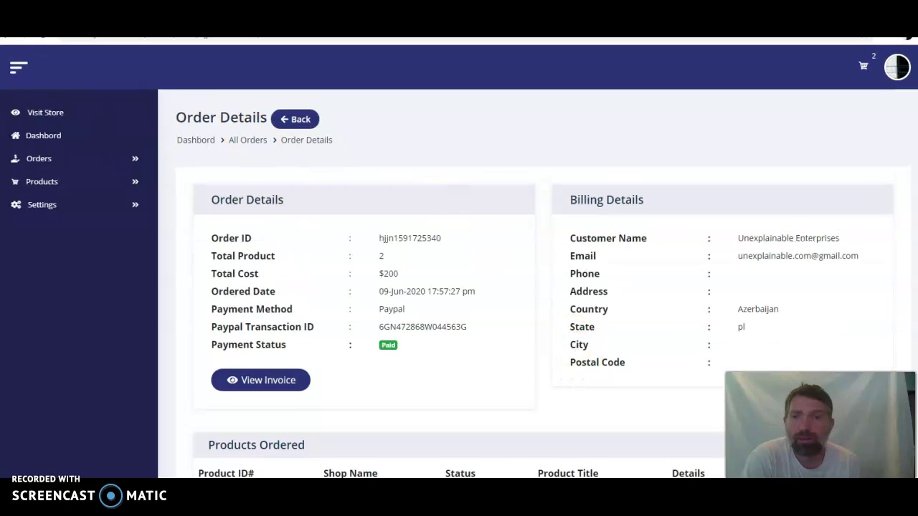
Step: Leave the order details for the dashboard overview and check the full product list behind the total products summary
left_click(43, 161)
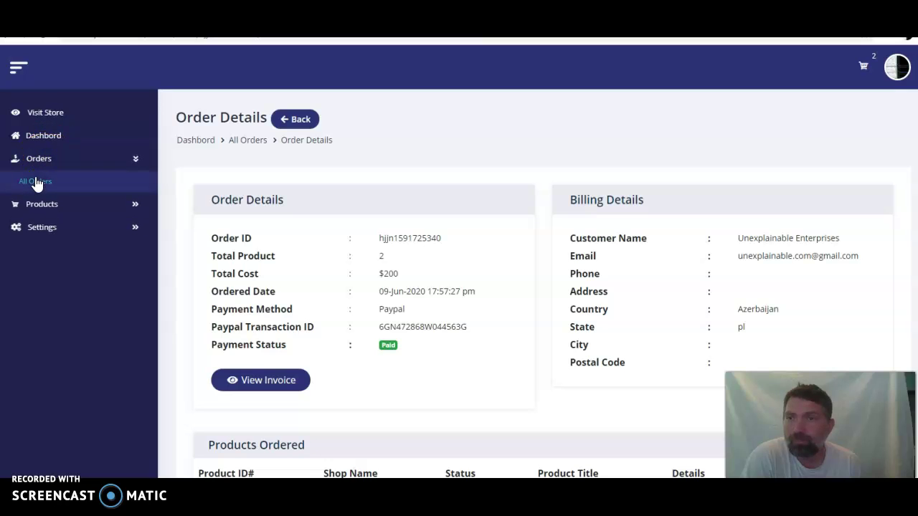
left_click(34, 182)
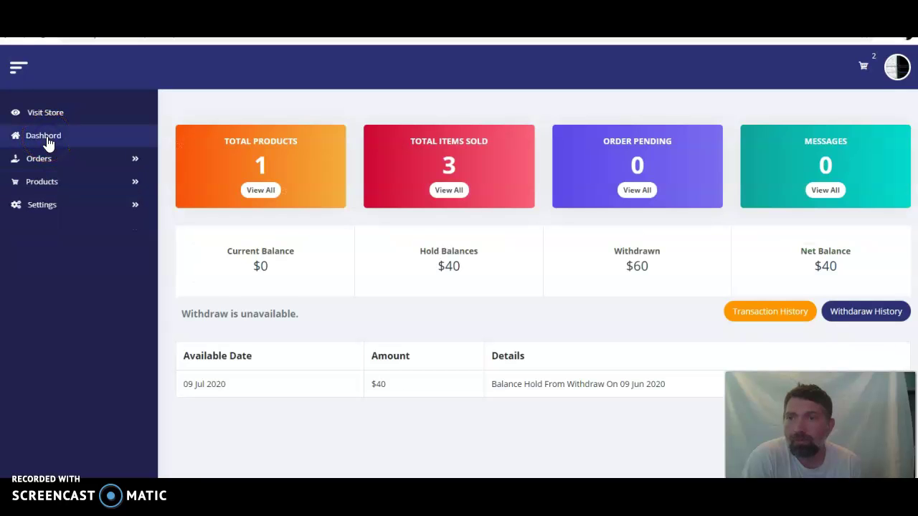
left_click(262, 190)
left_click(10, 43)
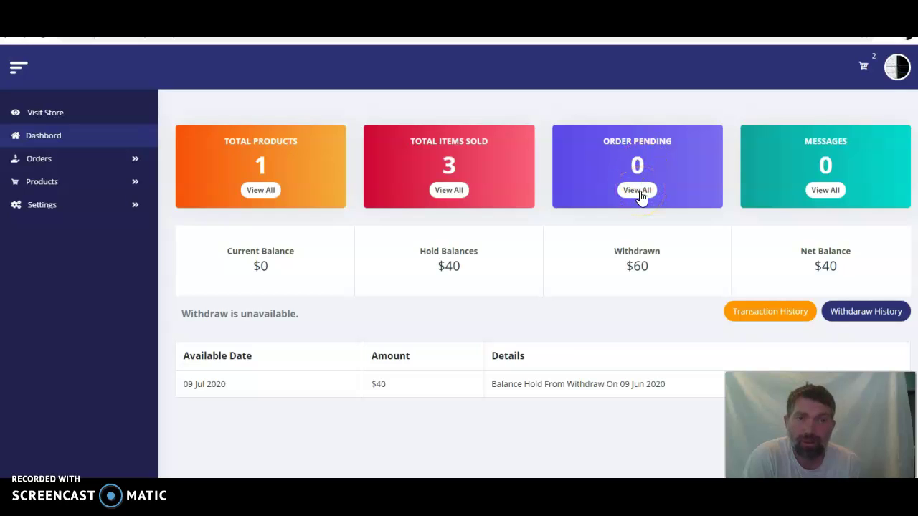
Step: Examine the pending orders and messages summaries and reopen the dashboard overview
left_click(825, 194)
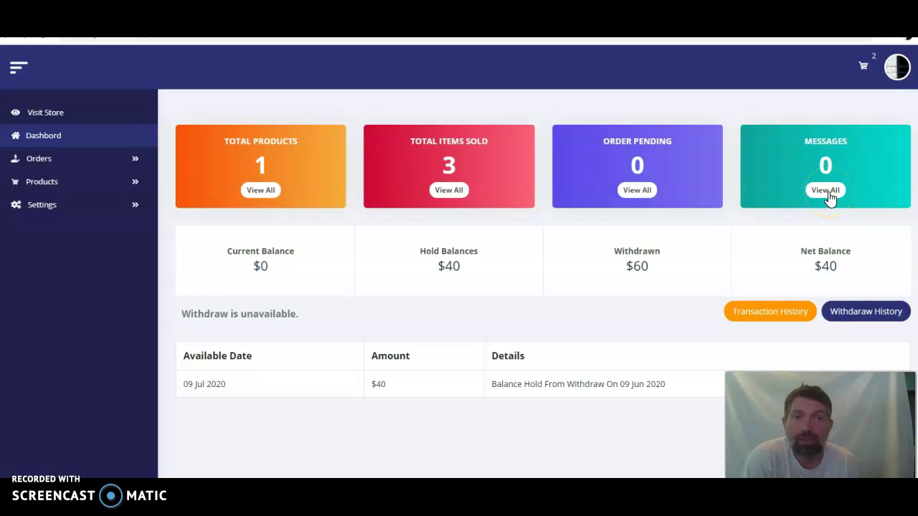
left_click(825, 181)
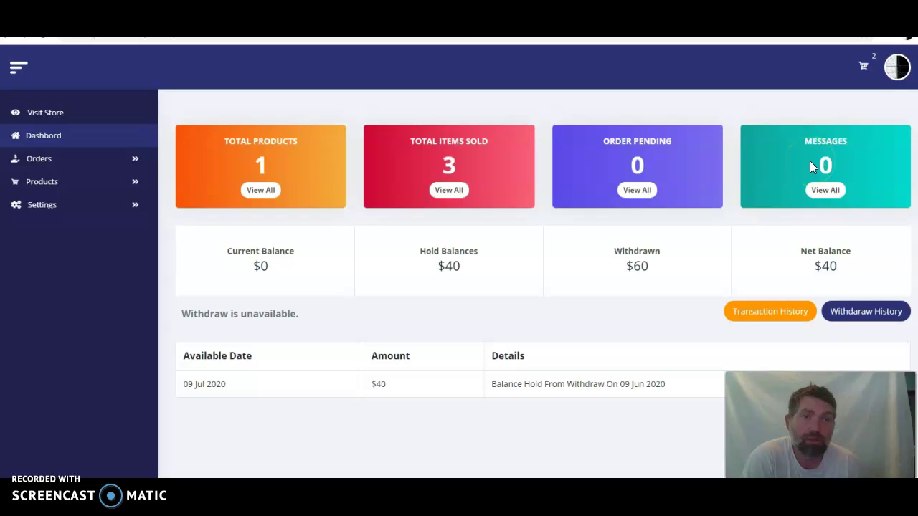
left_click(41, 117)
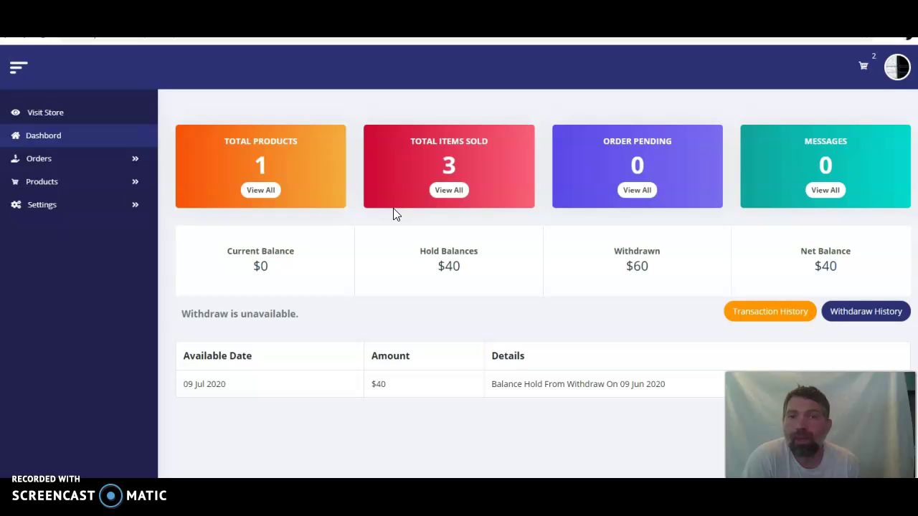
left_click(67, 144)
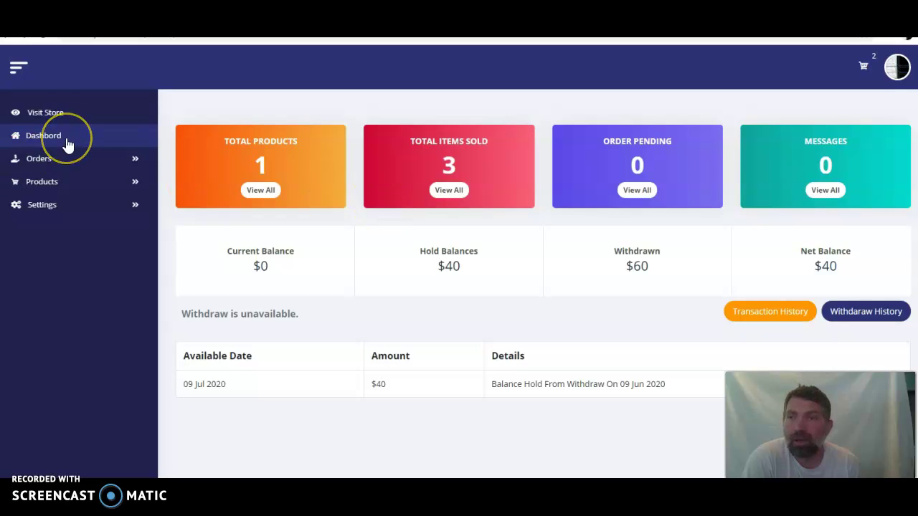